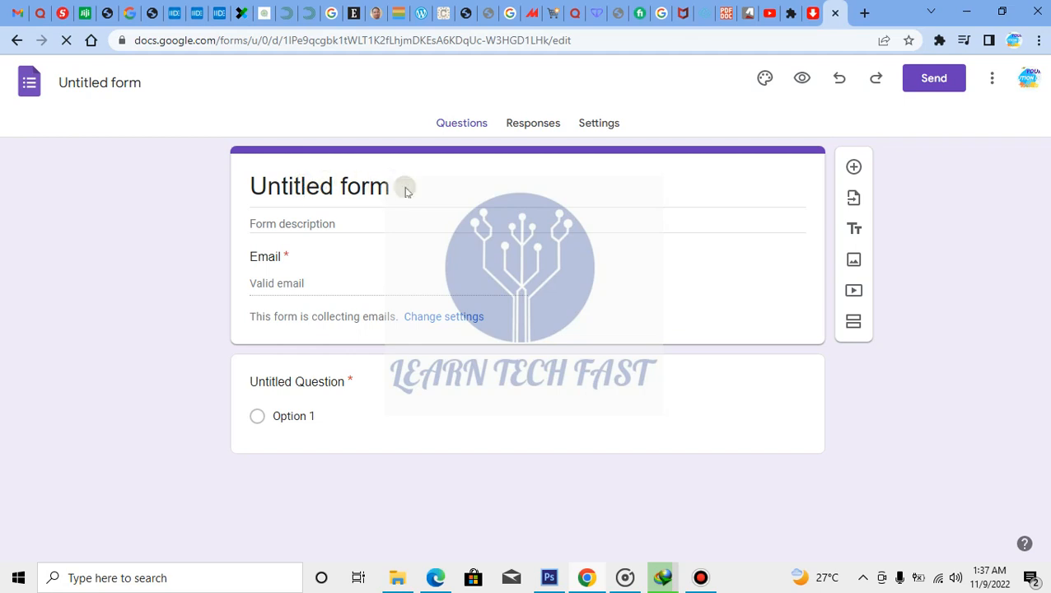
Replace the 'Untitled form' title with LEARN TECH FAST
drag(404, 188, 242, 198)
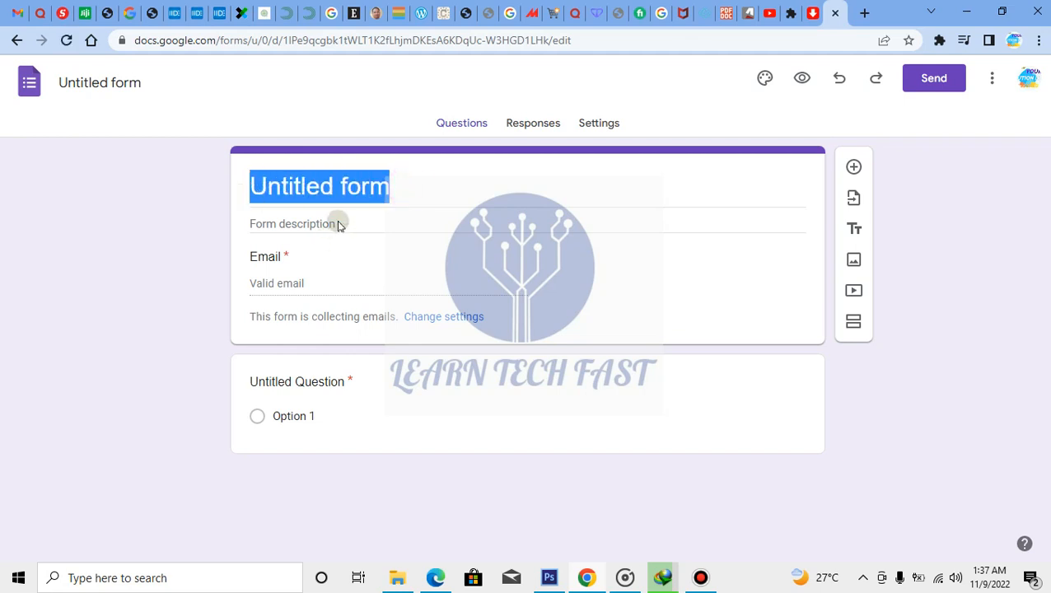
click(398, 186)
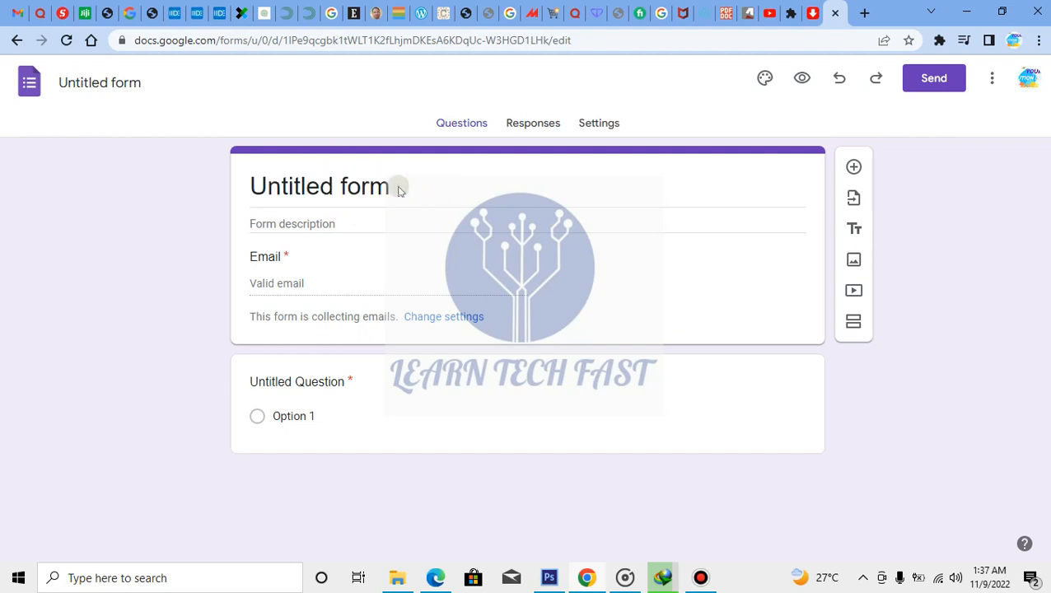
drag(317, 194, 222, 191)
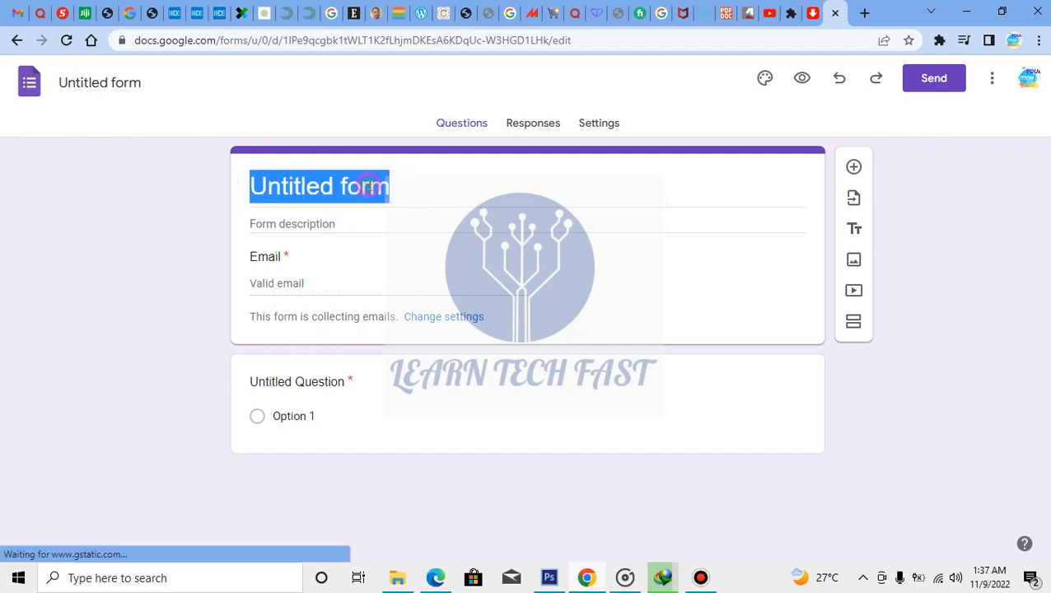
click(431, 188)
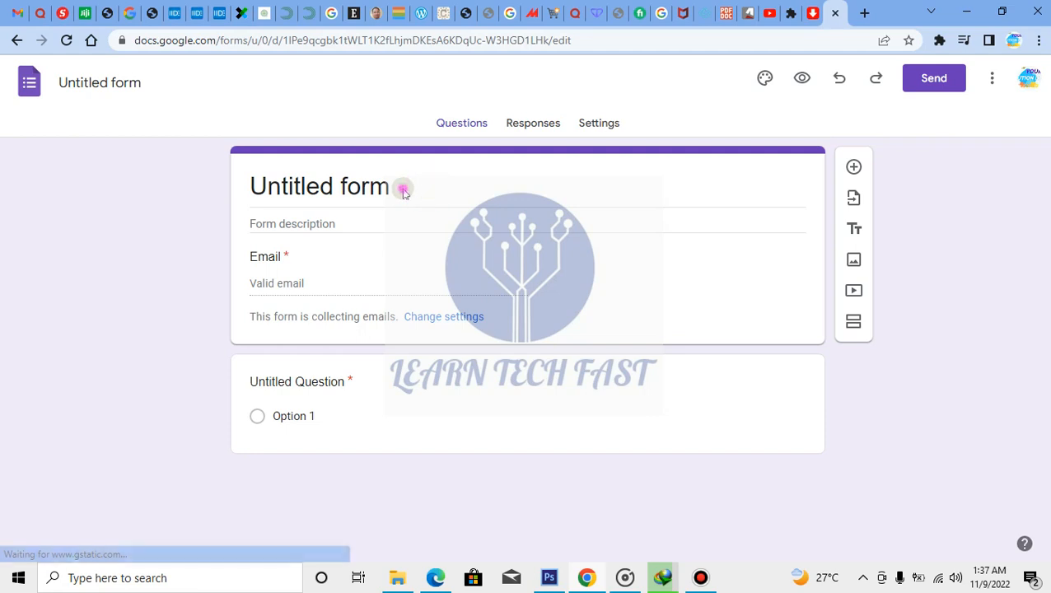
click(402, 191)
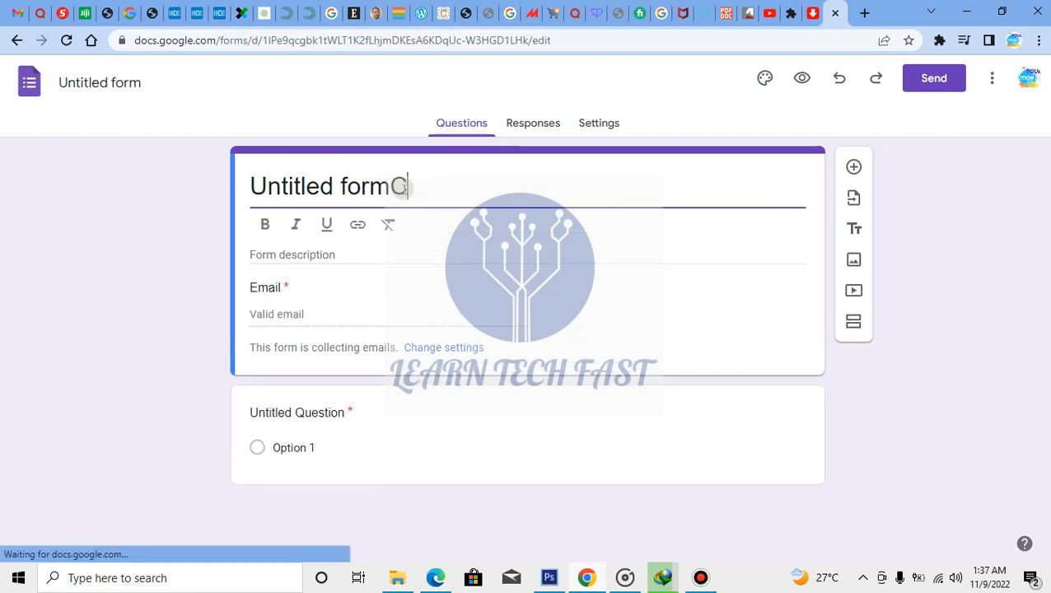
key(BackSpace)
key(BackSpace)
key(BackSpace)
key(BackSpace)
key(BackSpace)
key(BackSpace)
key(BackSpace)
key(BackSpace)
key(BackSpace)
key(BackSpace)
key(BackSpace)
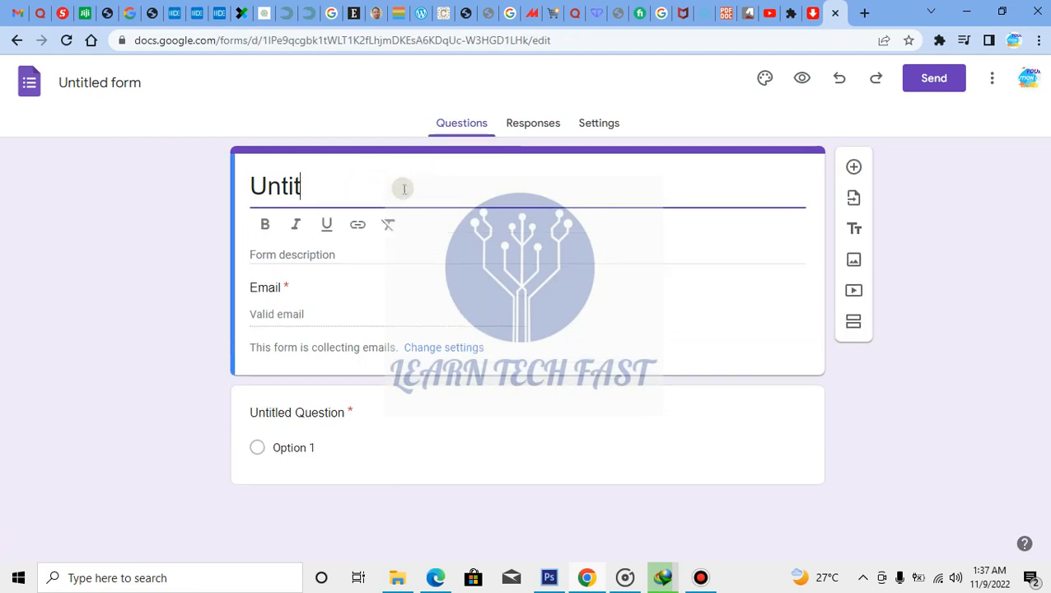
key(BackSpace)
key(BackSpace)
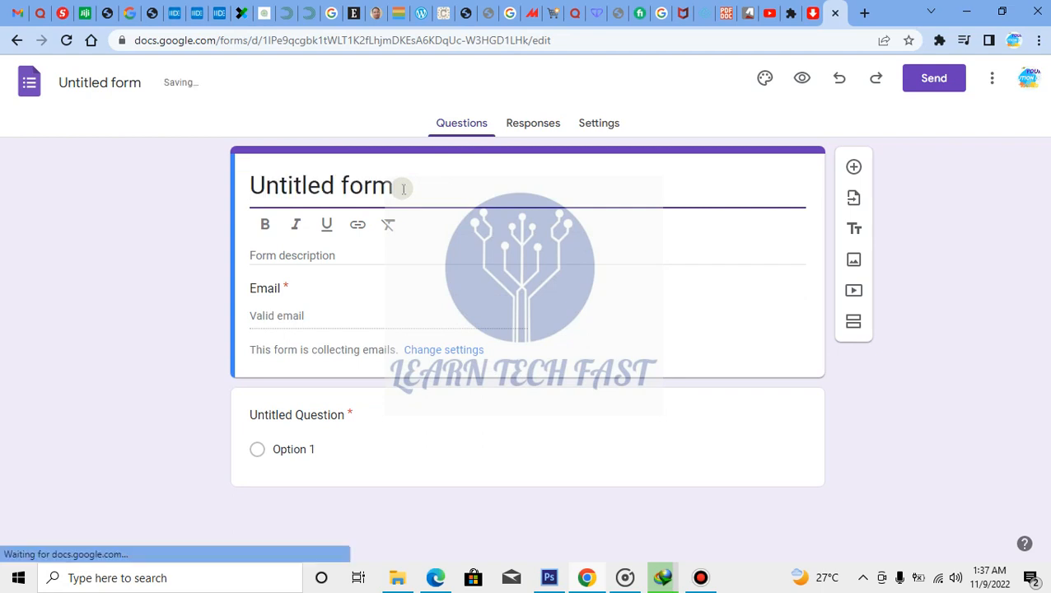
text(LEARN TE)
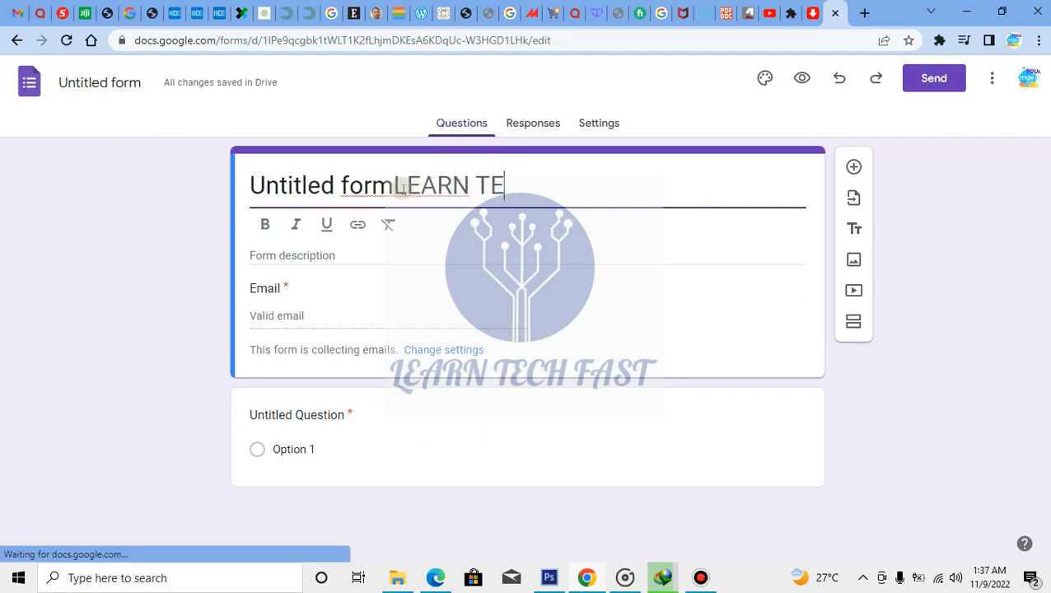
text(CH FAST)
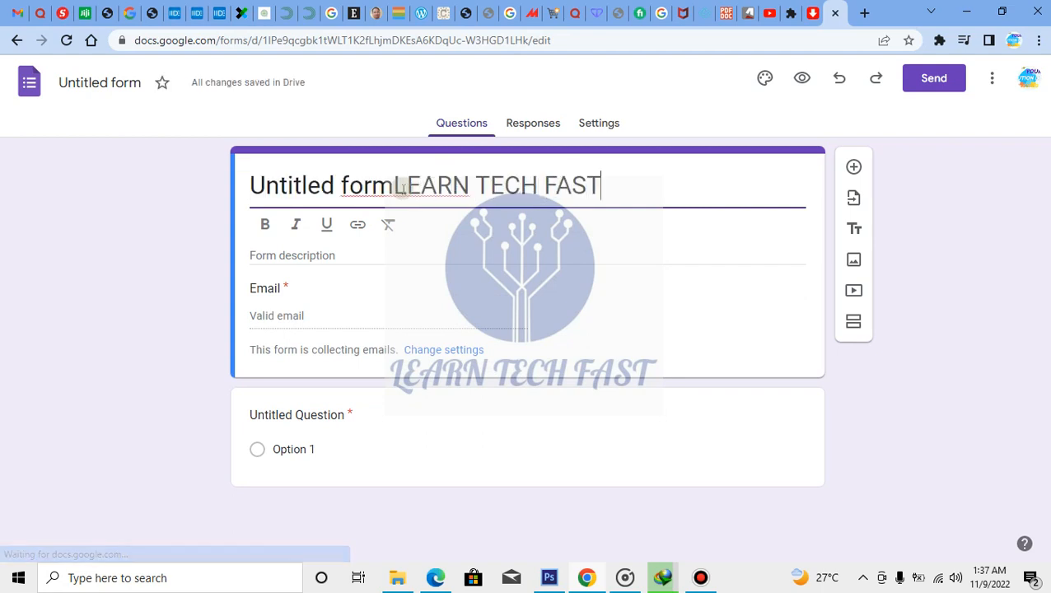
drag(393, 185, 251, 177)
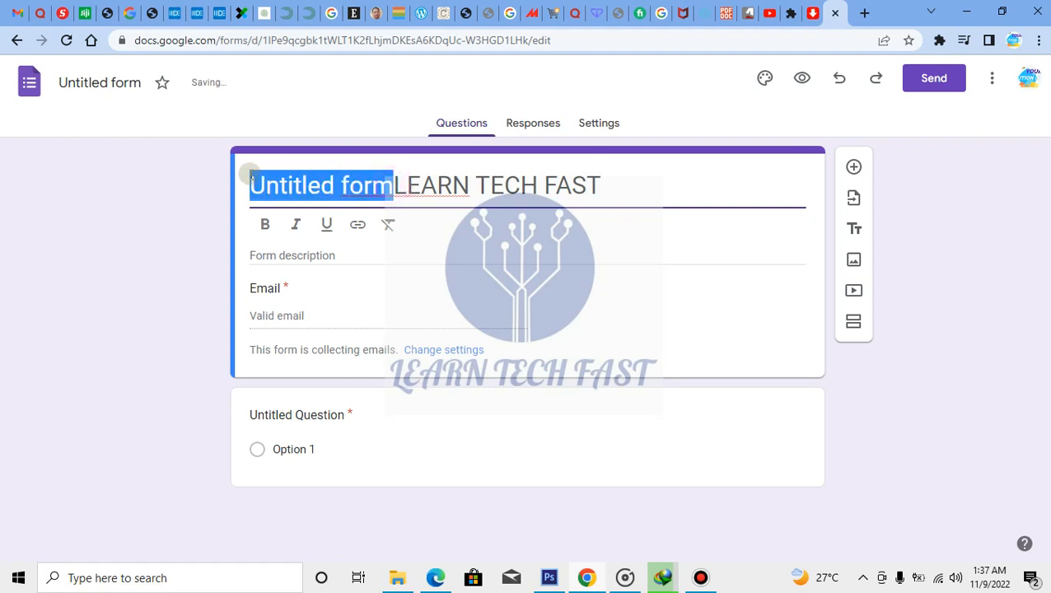
key(BackSpace)
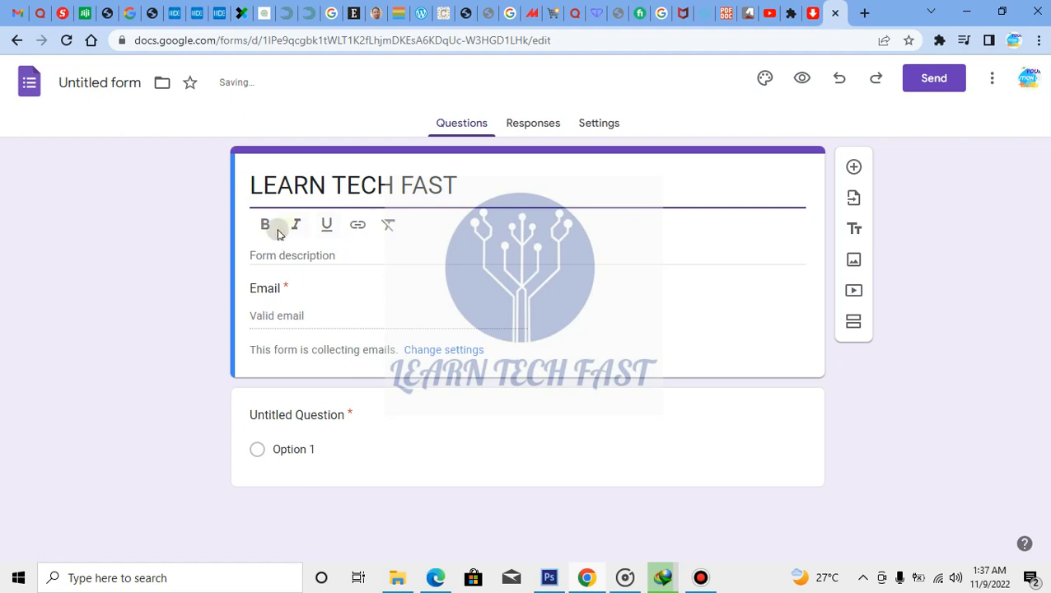
Make the LEARN TECH FAST title bold
drag(454, 172, 249, 184)
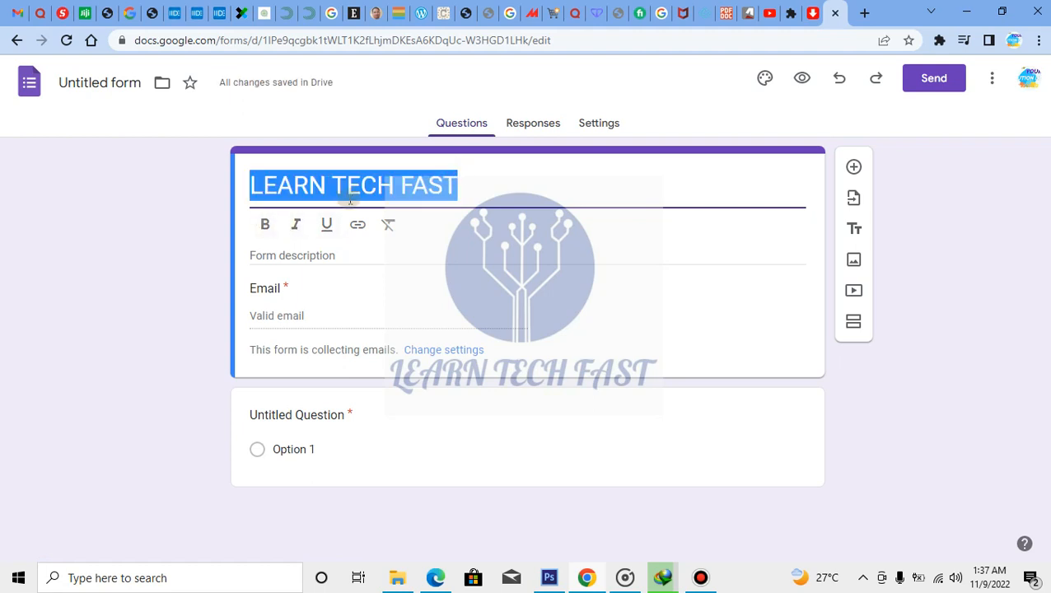
click(265, 225)
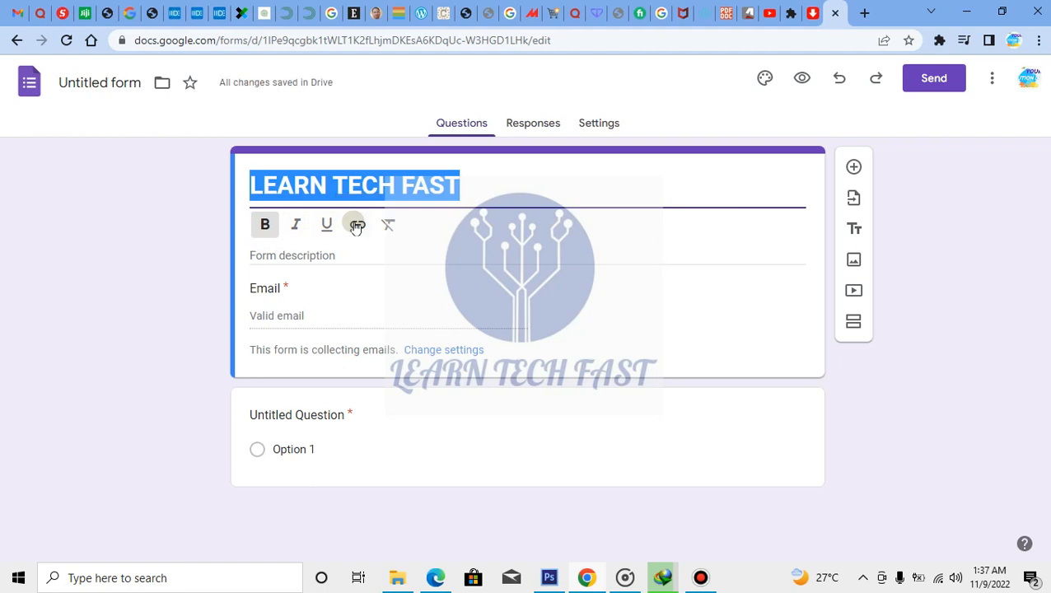
click(340, 256)
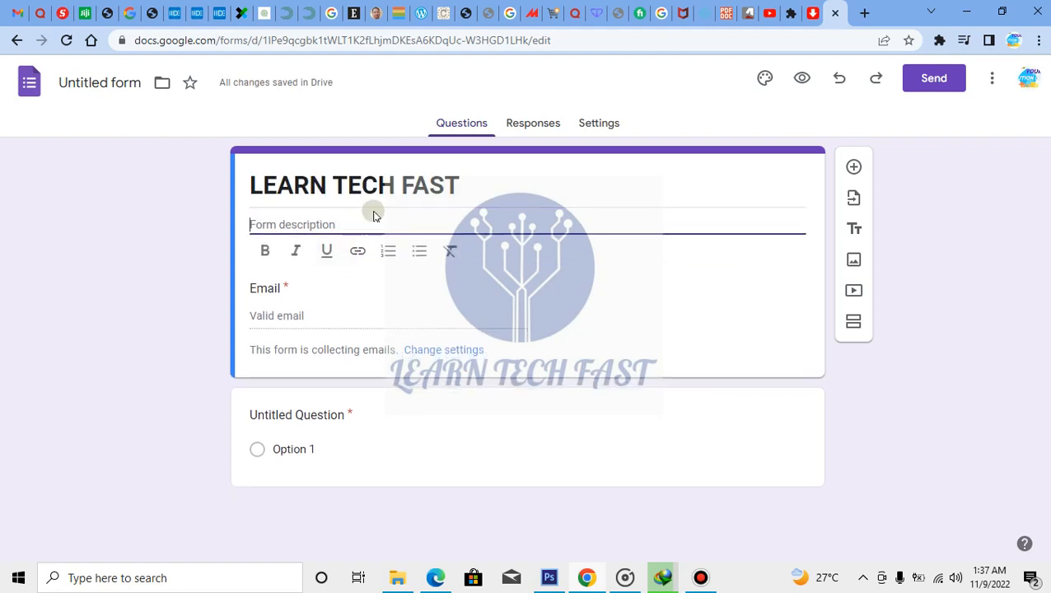
Enter 'How to create google forms' as the form description
text(How to)
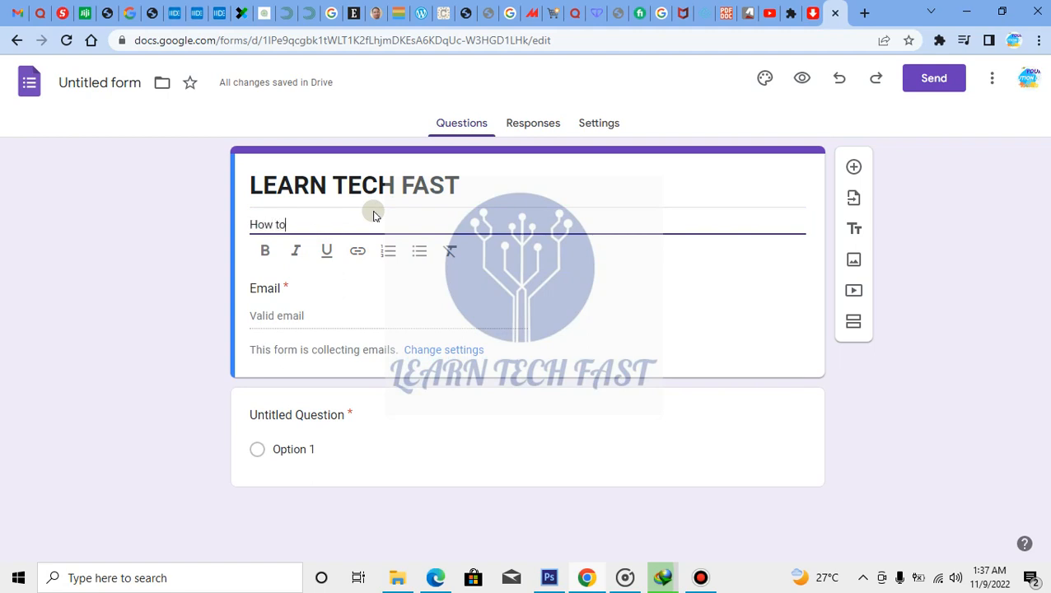
text( create google forms)
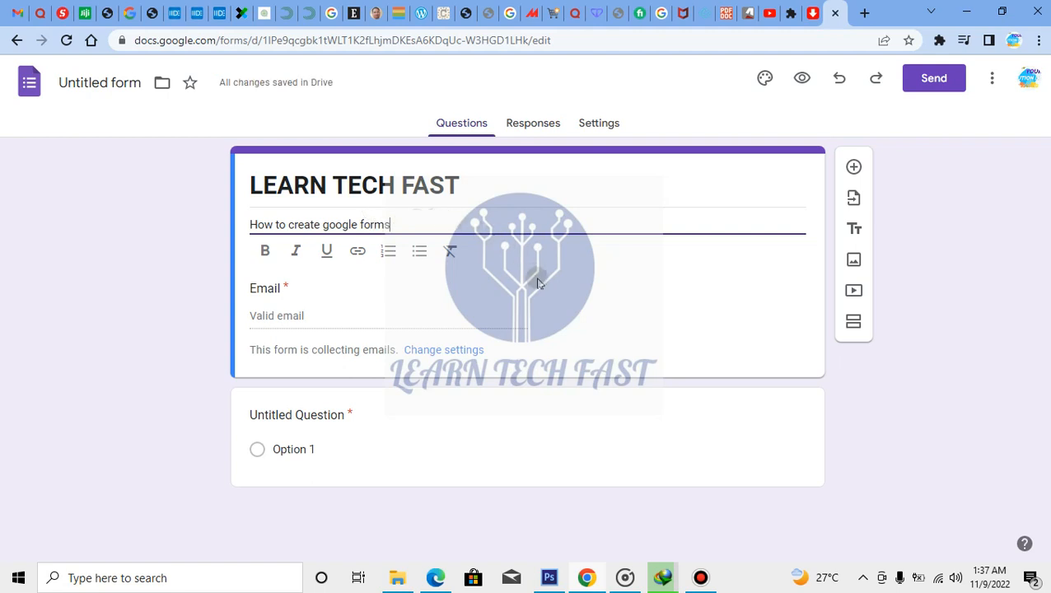
click(560, 185)
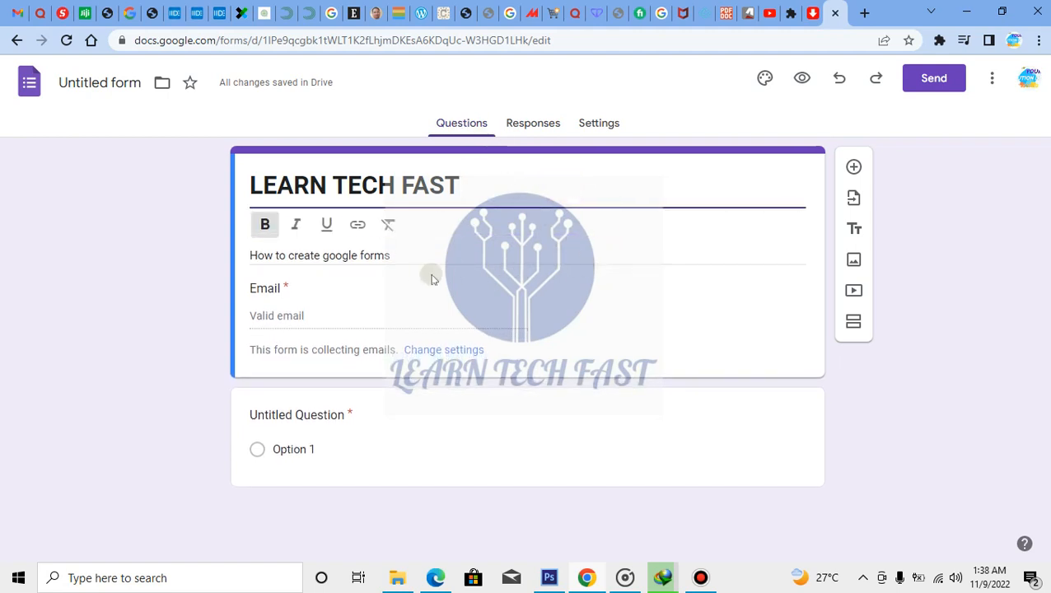
click(324, 284)
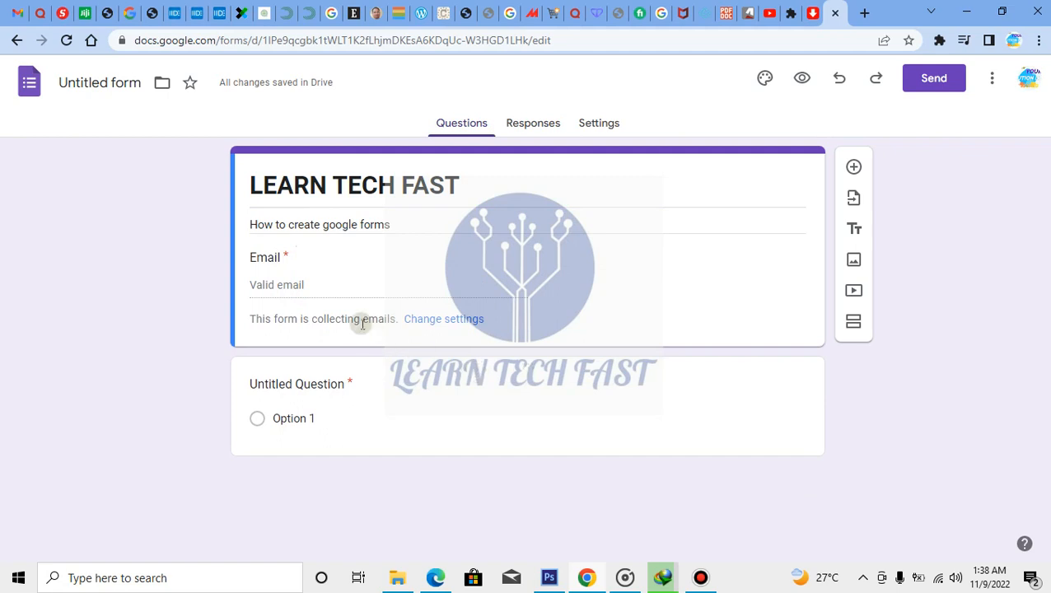
click(446, 319)
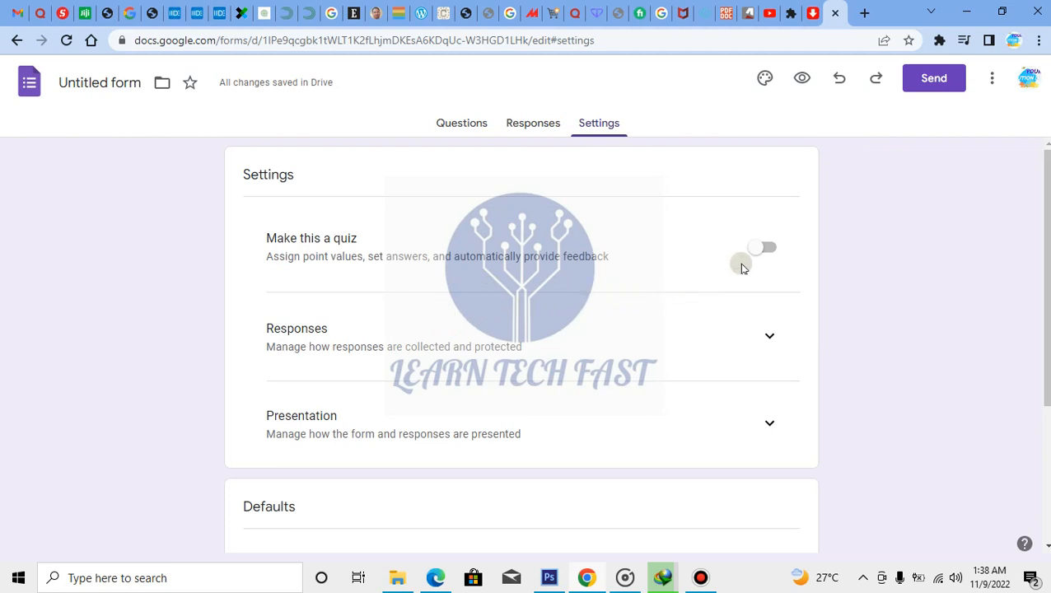
click(769, 336)
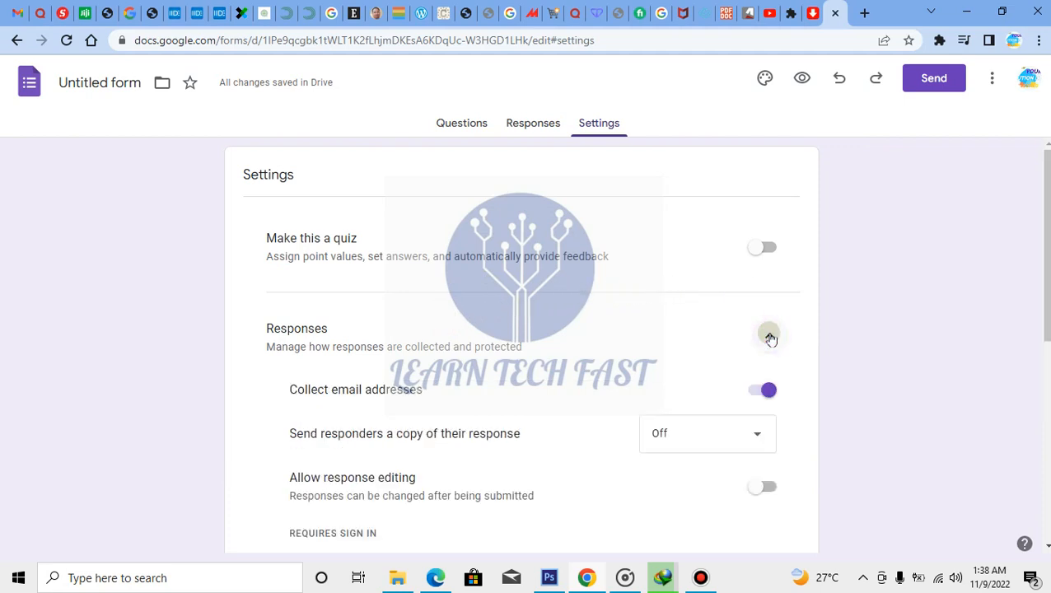
click(769, 336)
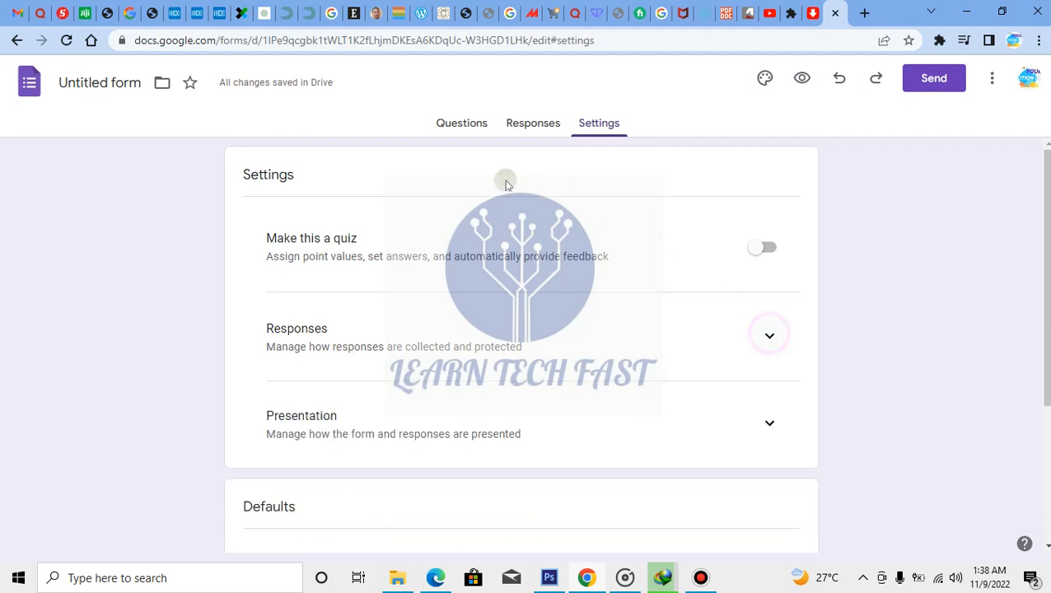
click(463, 124)
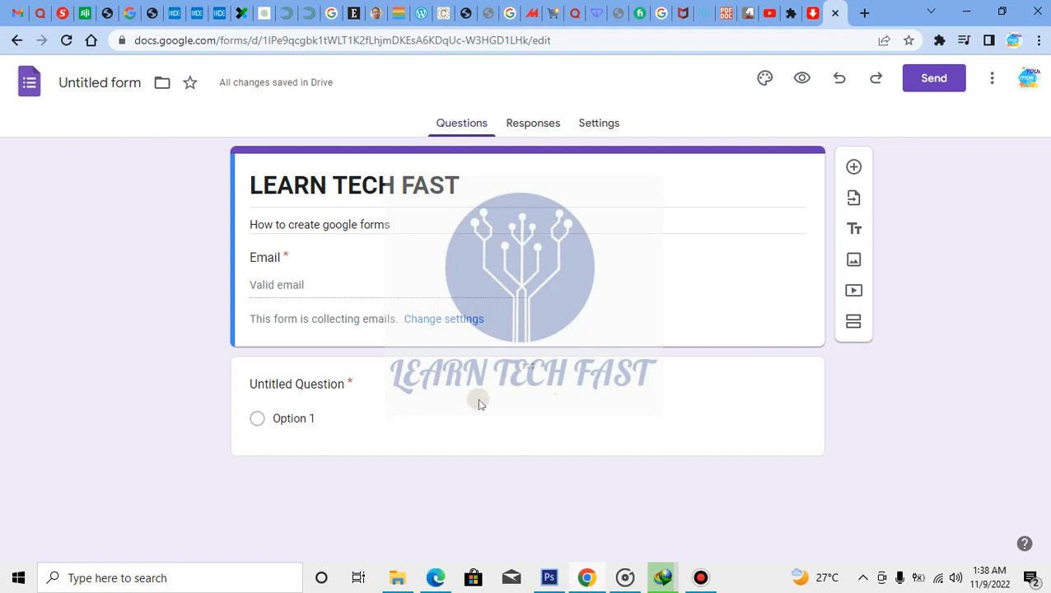
Title the first question 'Your name' and make it a Short answer question
click(363, 385)
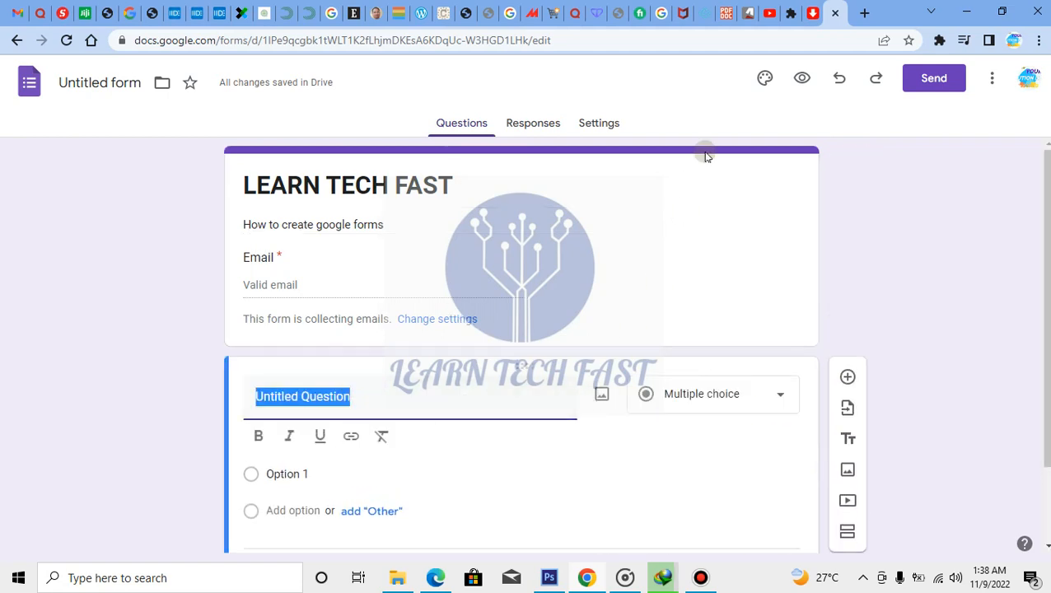
scroll(655, 293, down, 1)
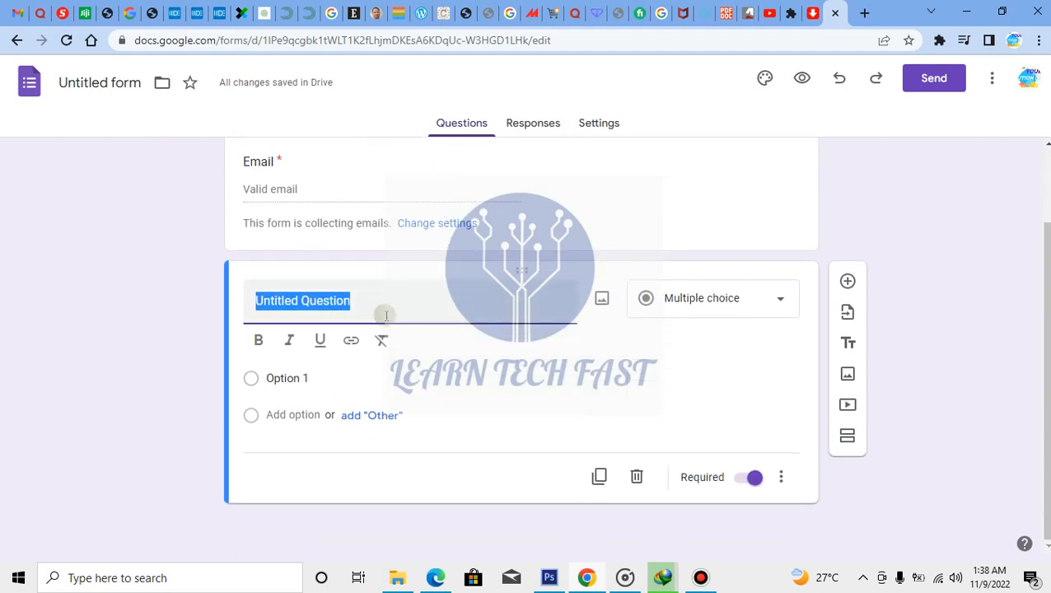
text(yop)
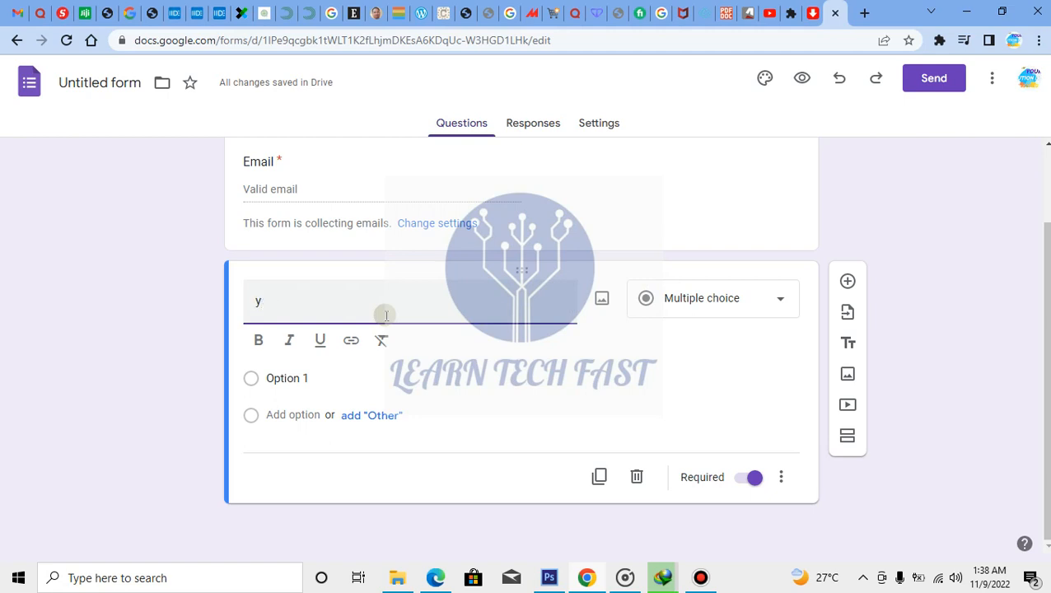
key(BackSpace)
text(y)
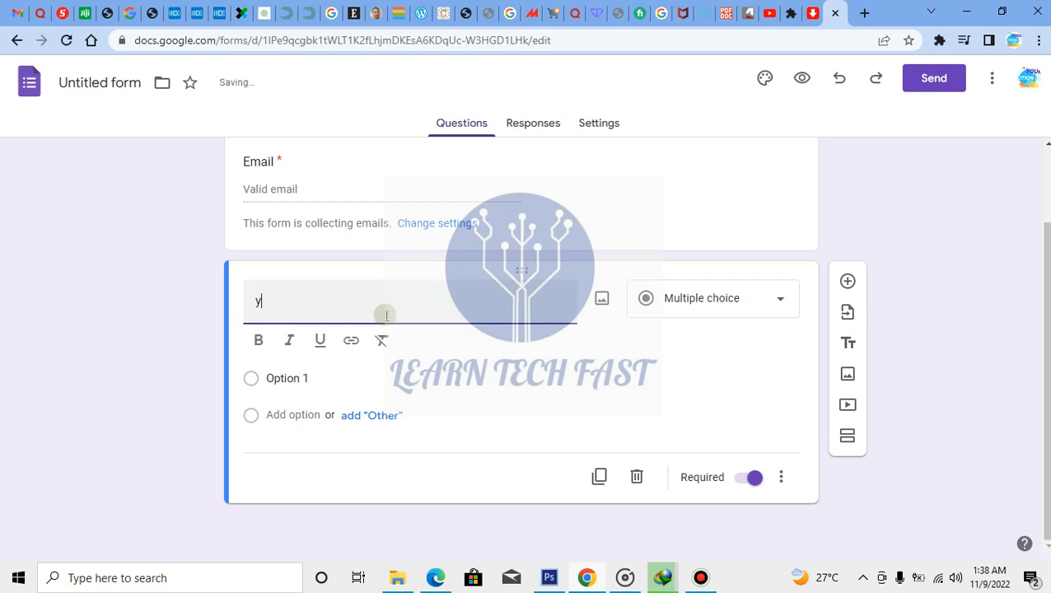
key(BackSpace)
key(BackSpace)
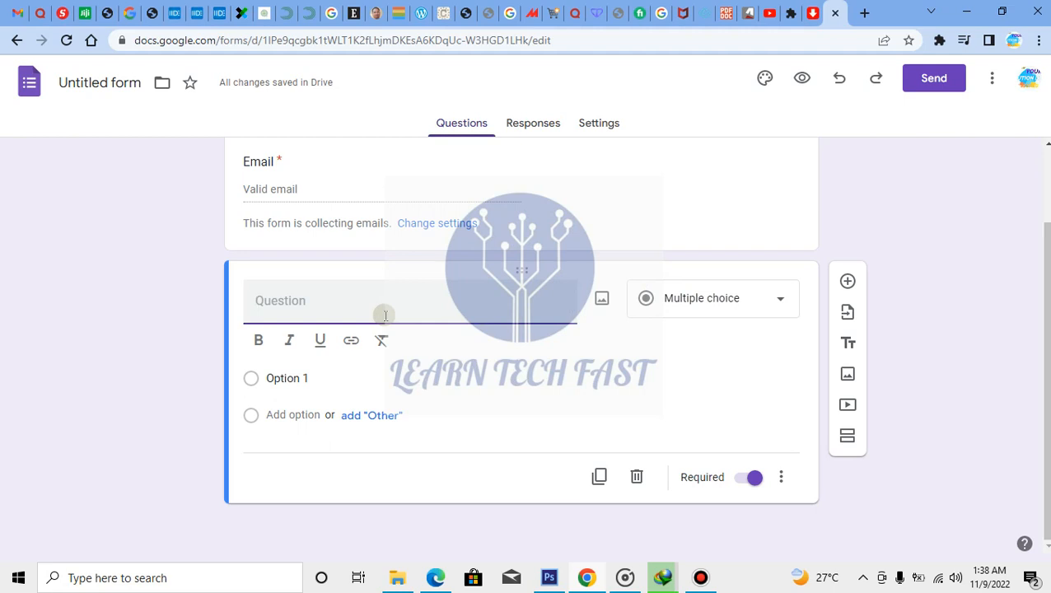
text(Your name)
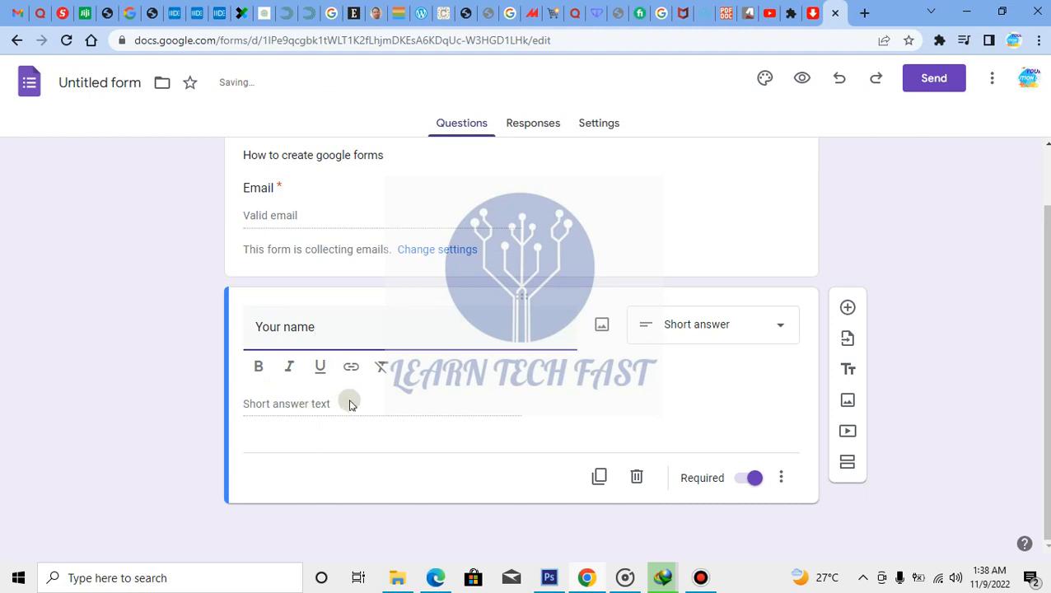
click(777, 330)
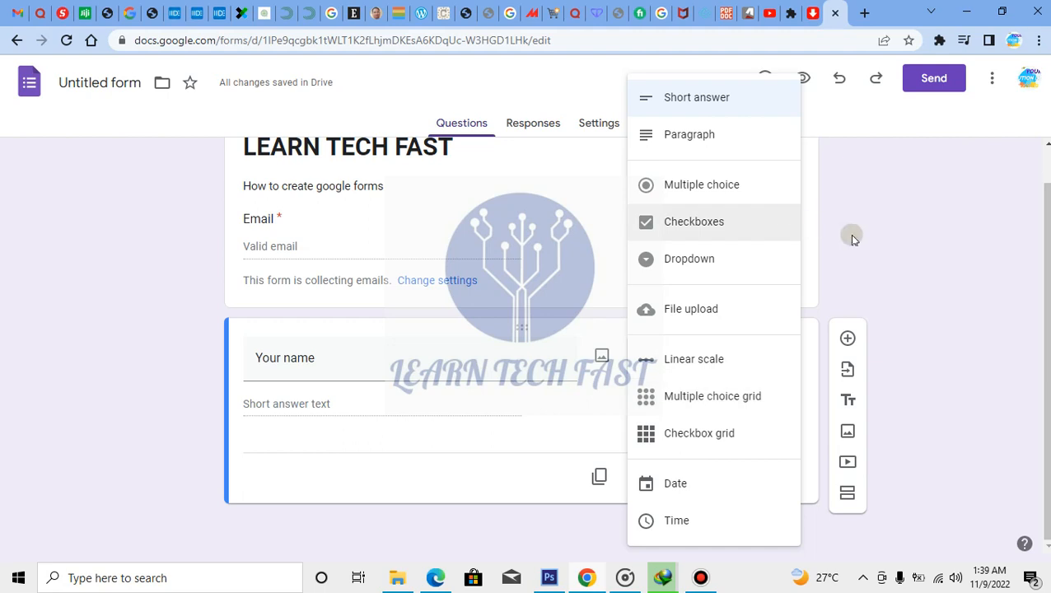
click(735, 103)
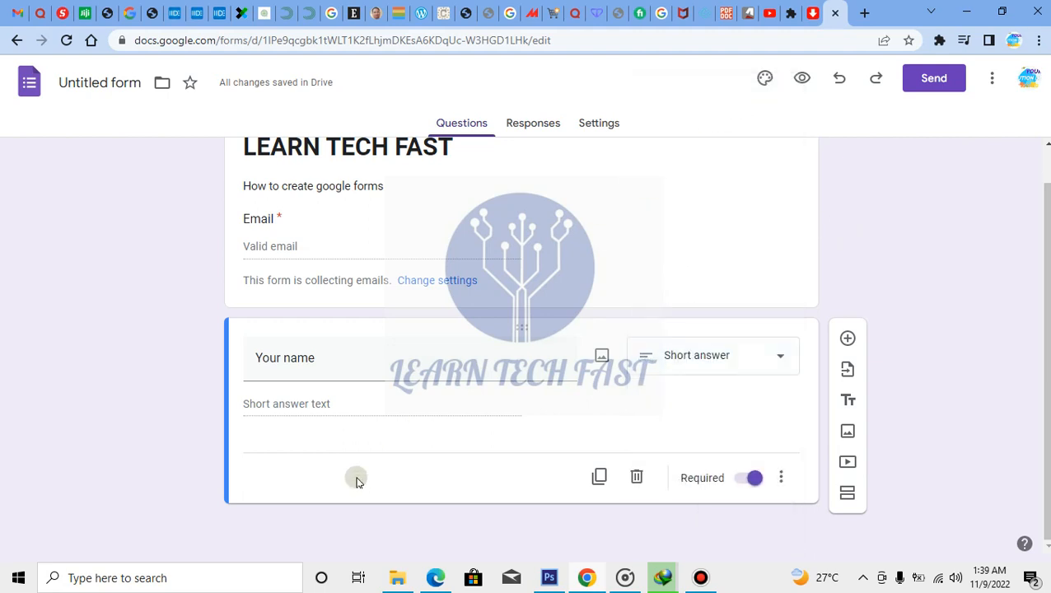
click(744, 481)
click(737, 484)
click(748, 479)
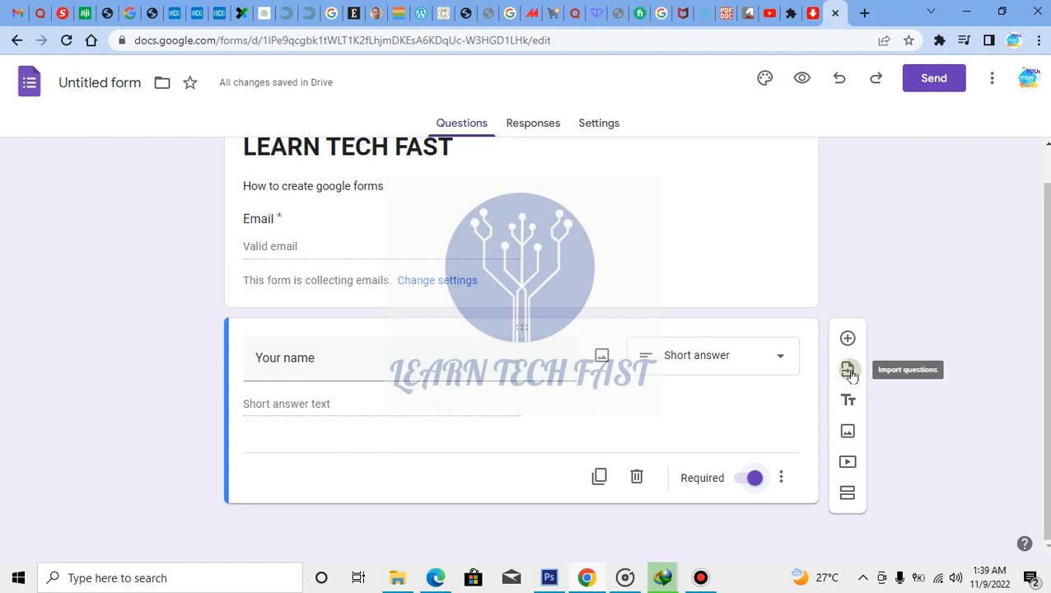
click(848, 372)
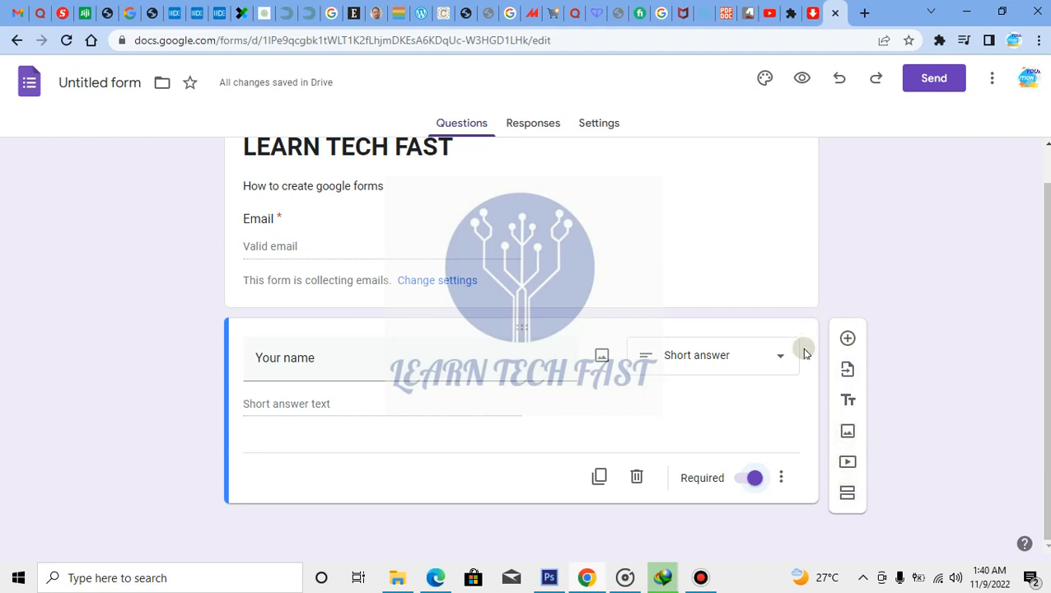
Add a new question below 'Your name' titled 'YouTube account', with the spelling corrected
click(847, 338)
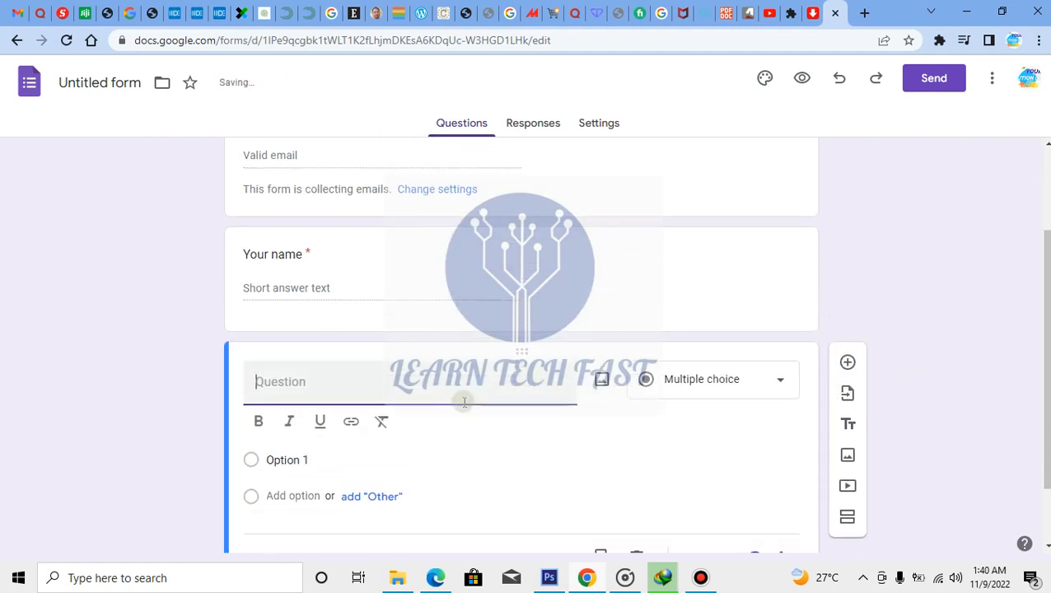
text(Y)
key(BackSpace)
key(BackSpace)
key(BackSpace)
key(BackSpace)
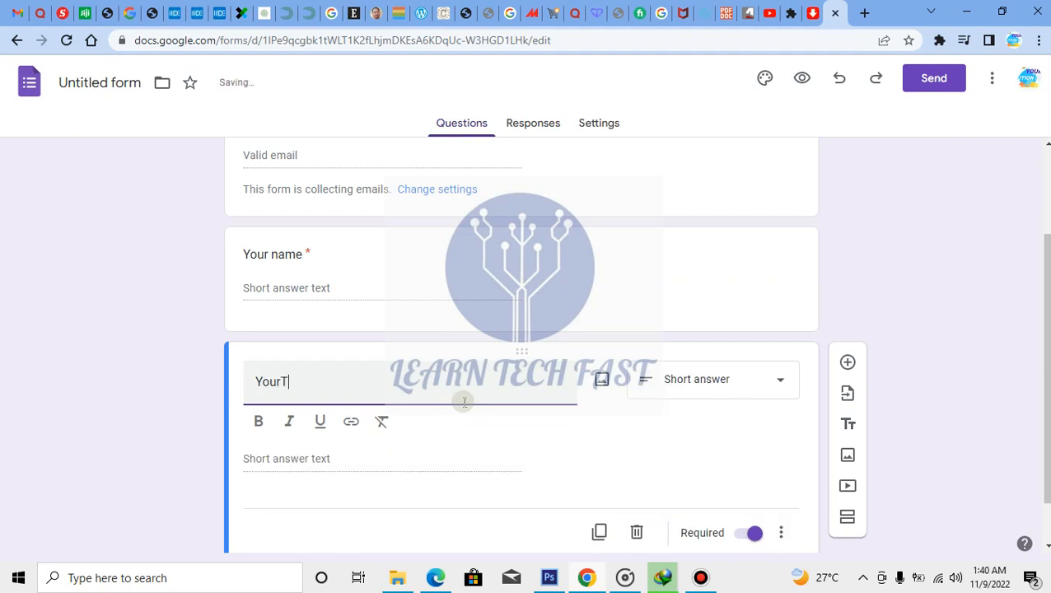
text(ccount)
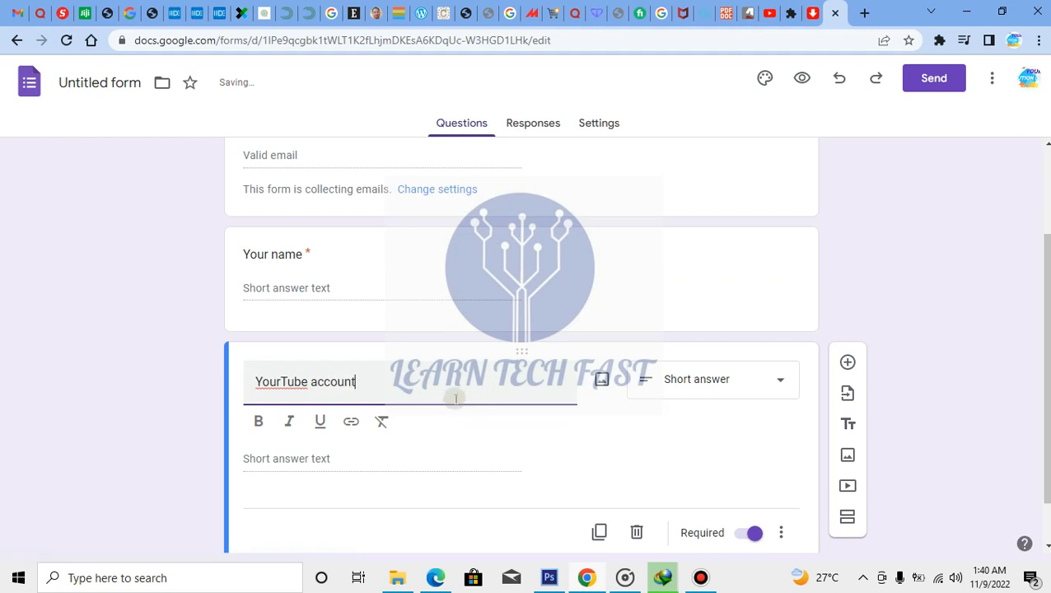
double_click(280, 381)
right_click(285, 383)
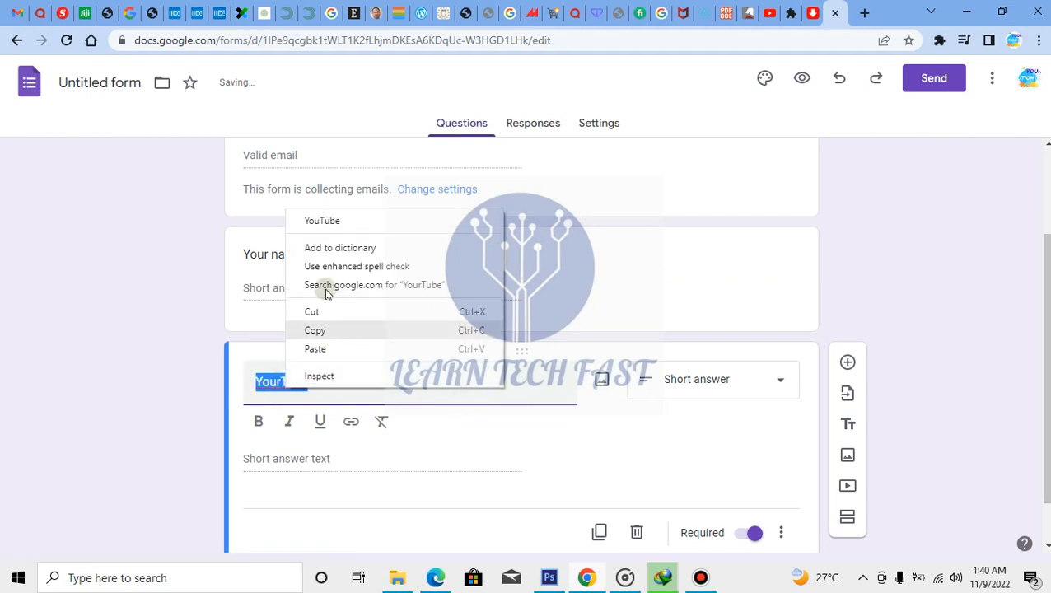
click(330, 223)
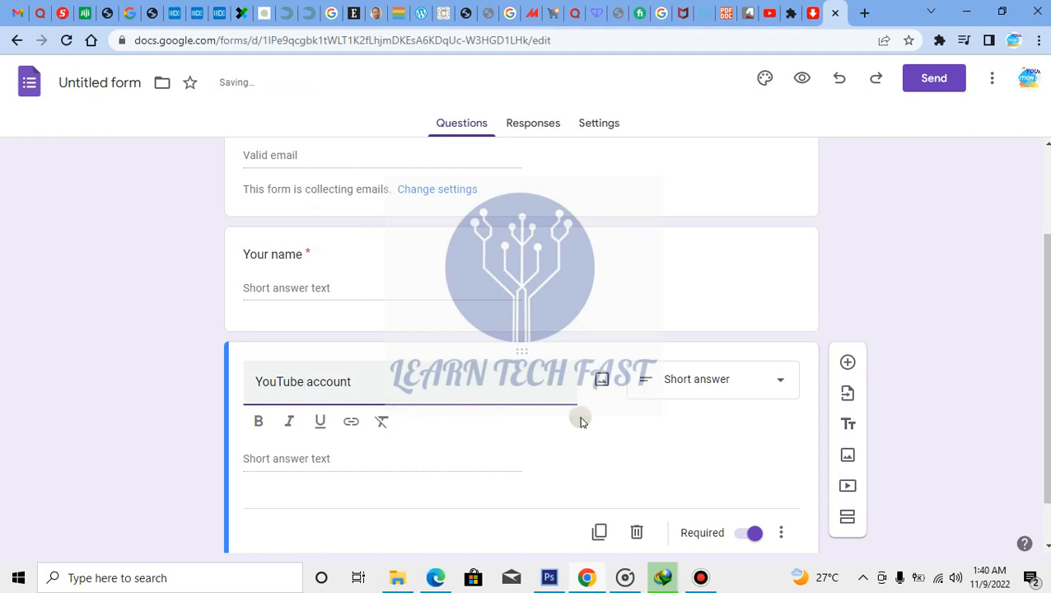
Make it a Checkboxes question with options '2 years', '4' and Other
click(781, 385)
click(673, 222)
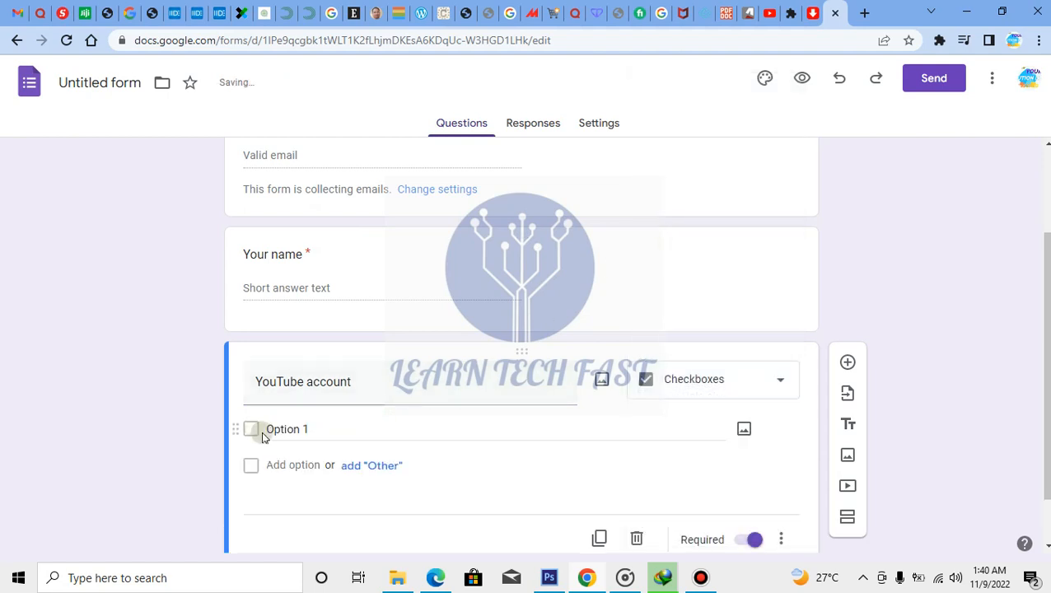
click(318, 429)
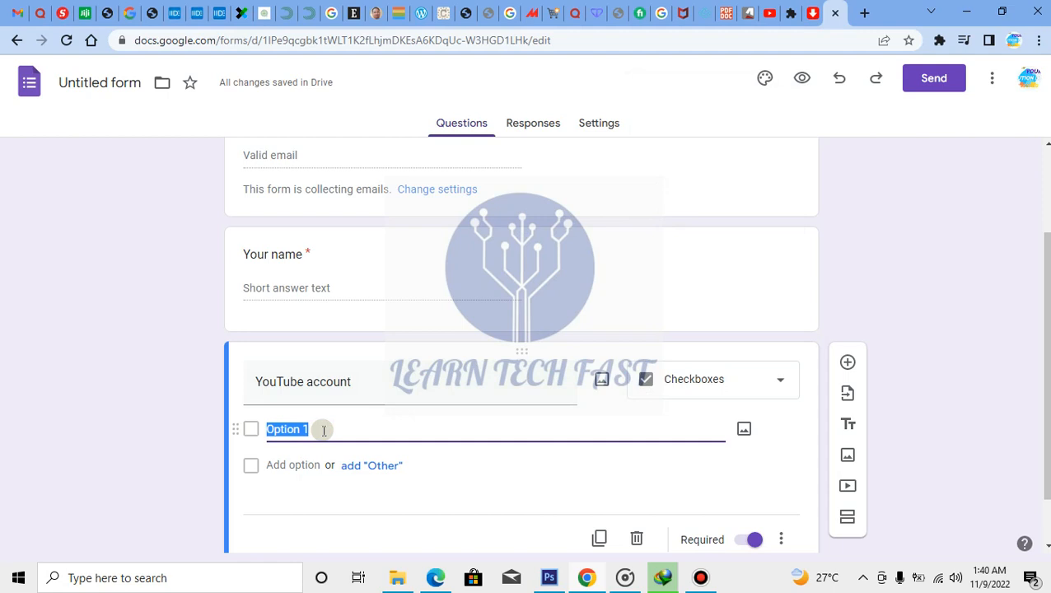
text(2 year)
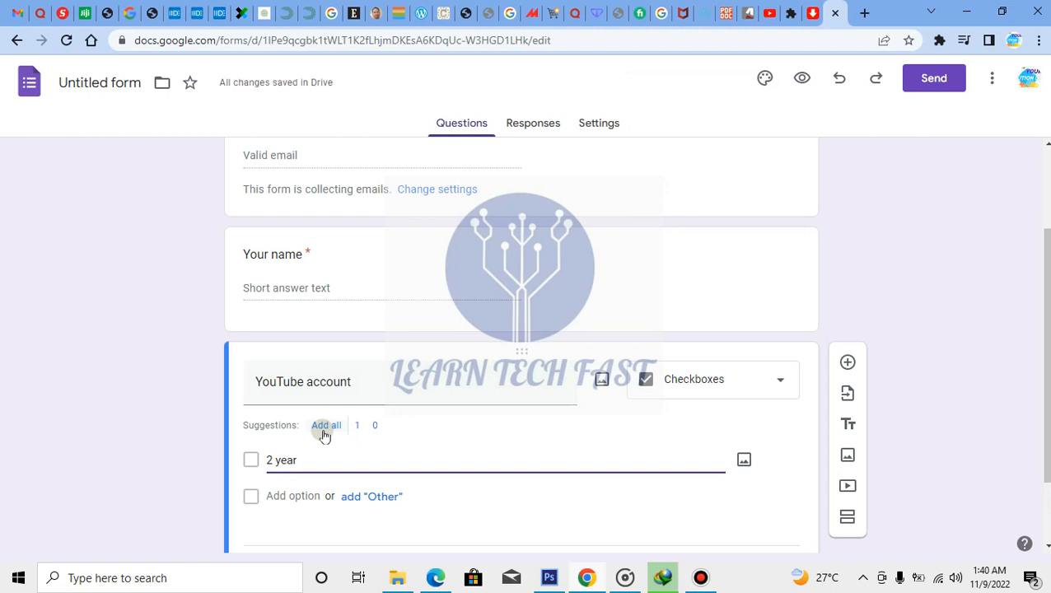
text(s)
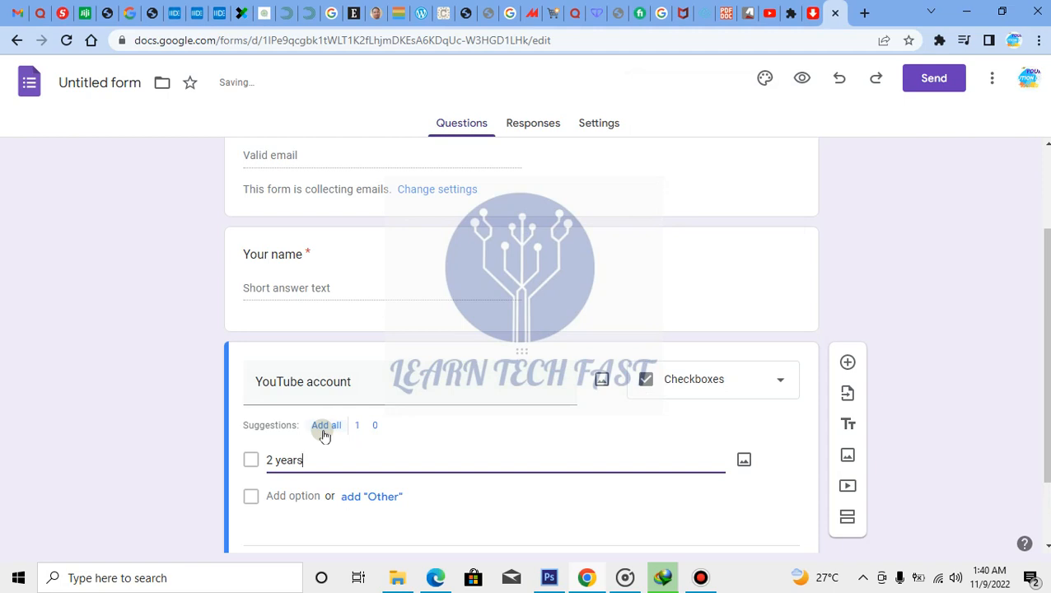
click(367, 497)
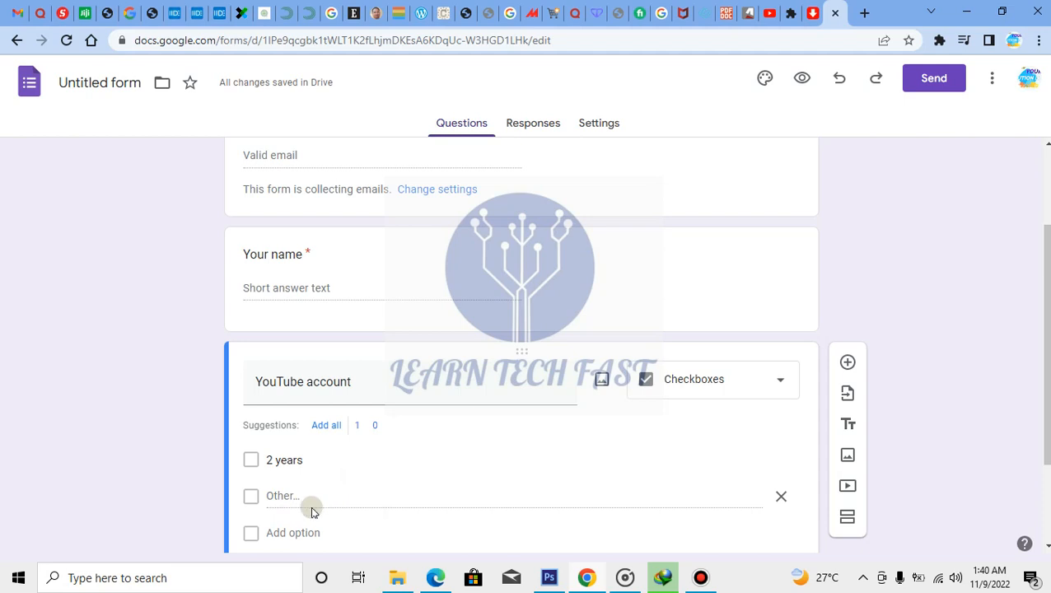
click(288, 533)
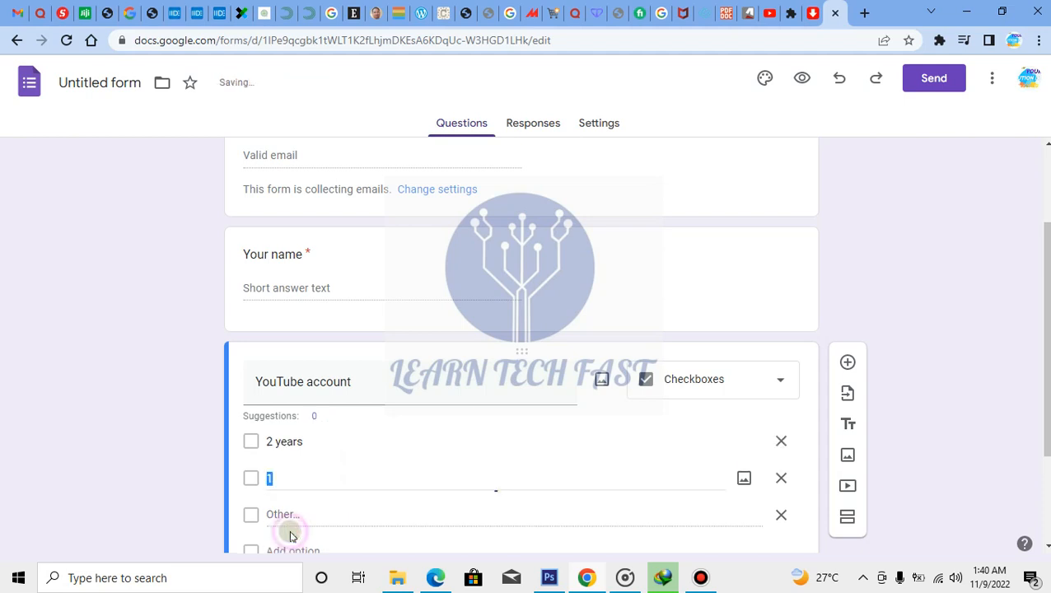
click(298, 472)
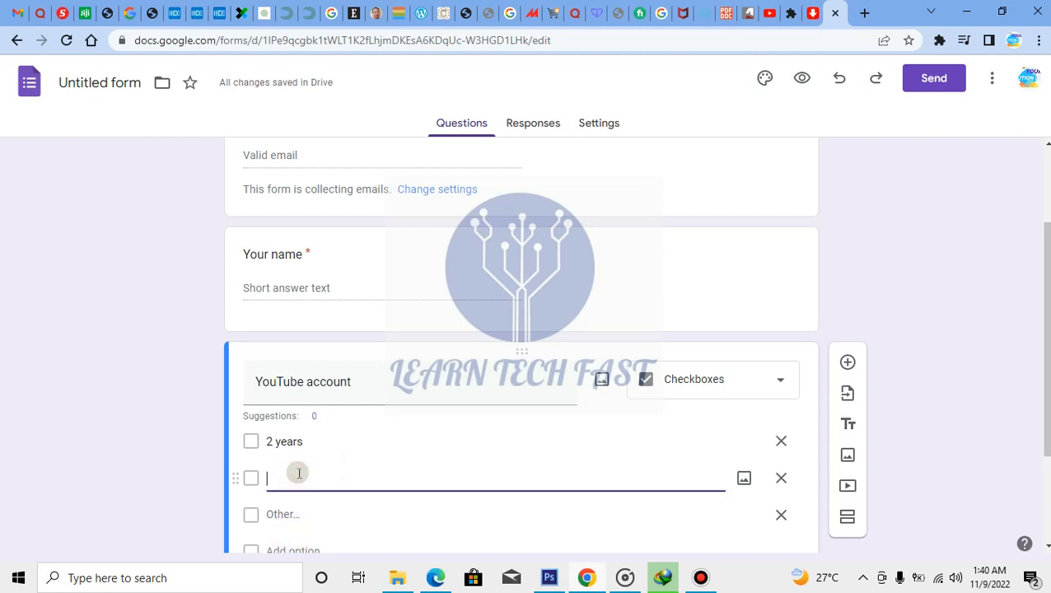
text(4)
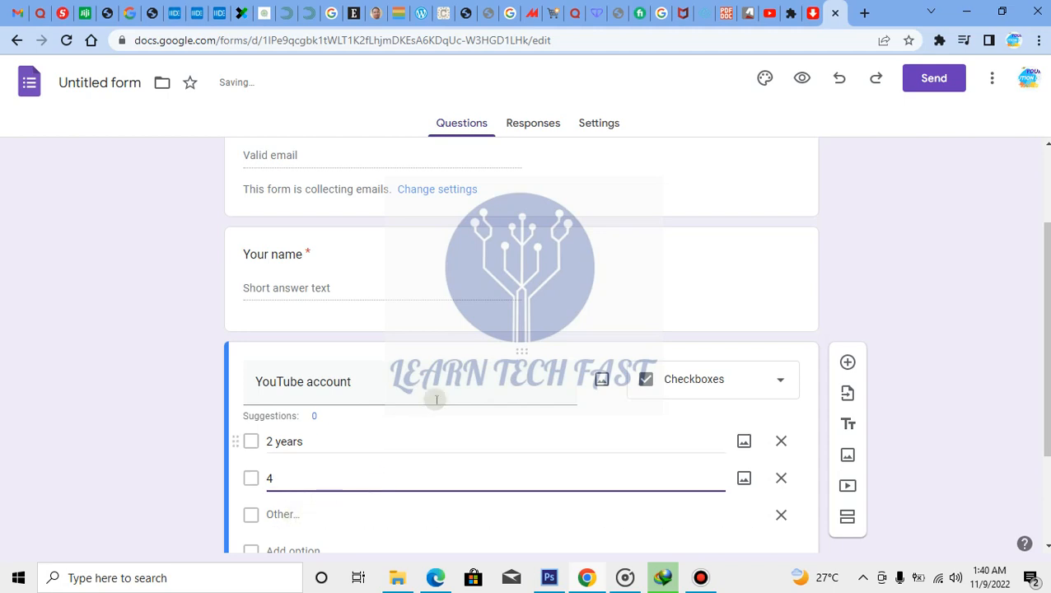
Append 'year' so the question title reads 'YouTube account year'
click(436, 383)
click(443, 388)
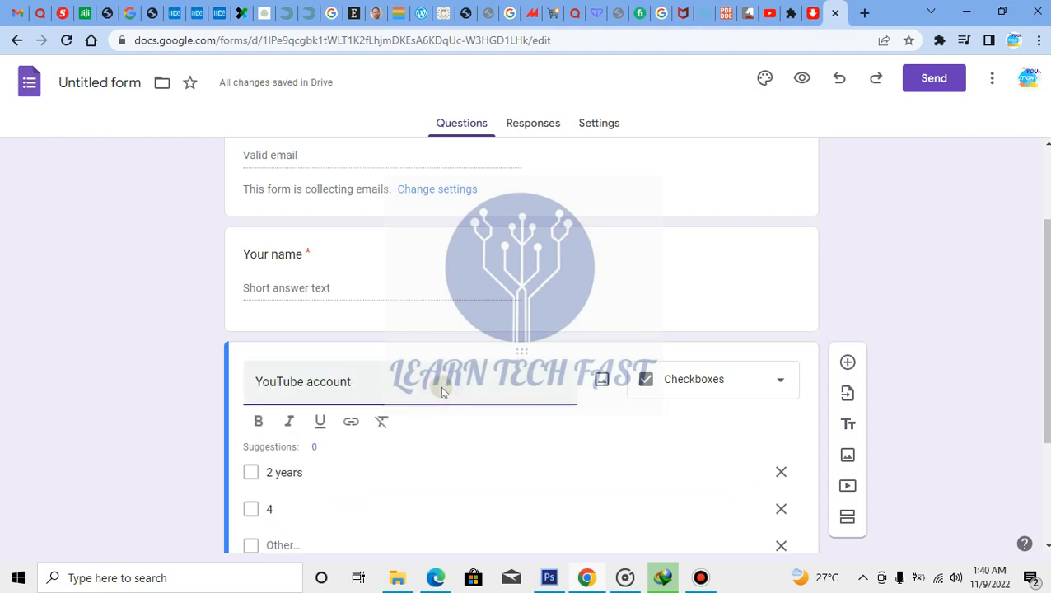
text(year)
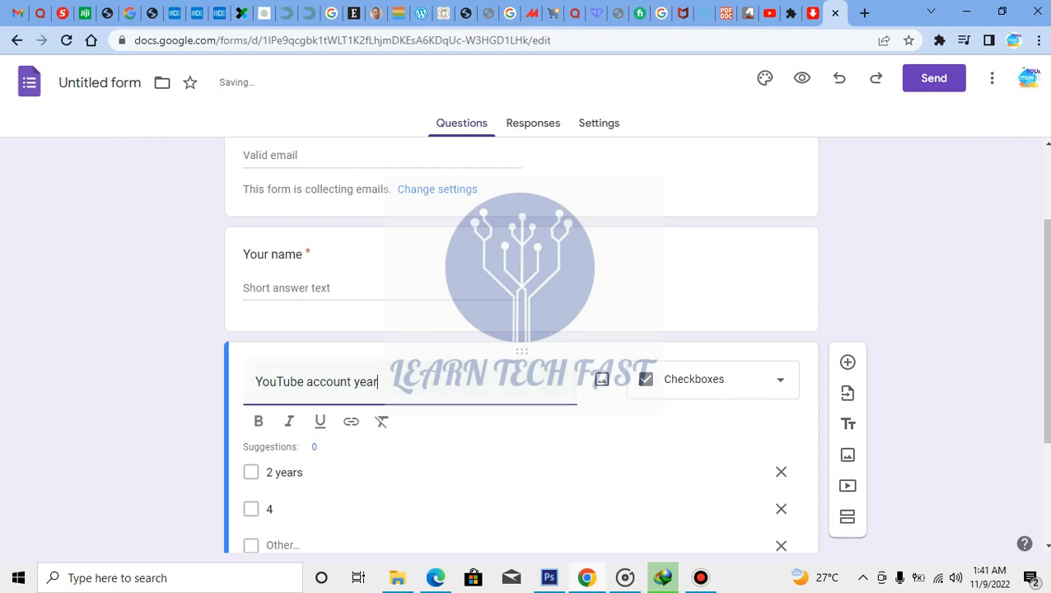
click(999, 404)
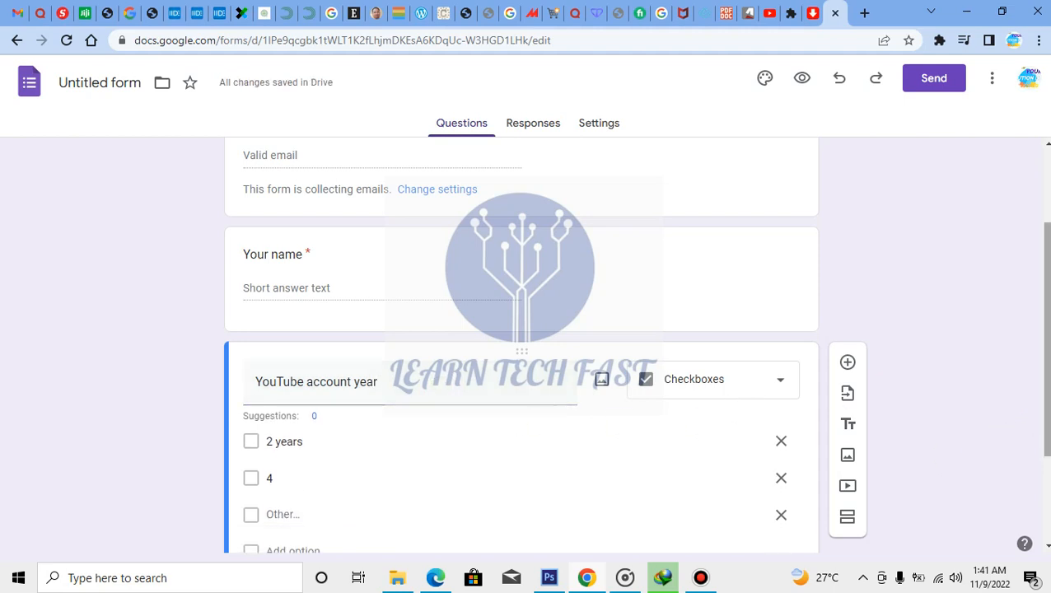
scroll(999, 404, down, 3)
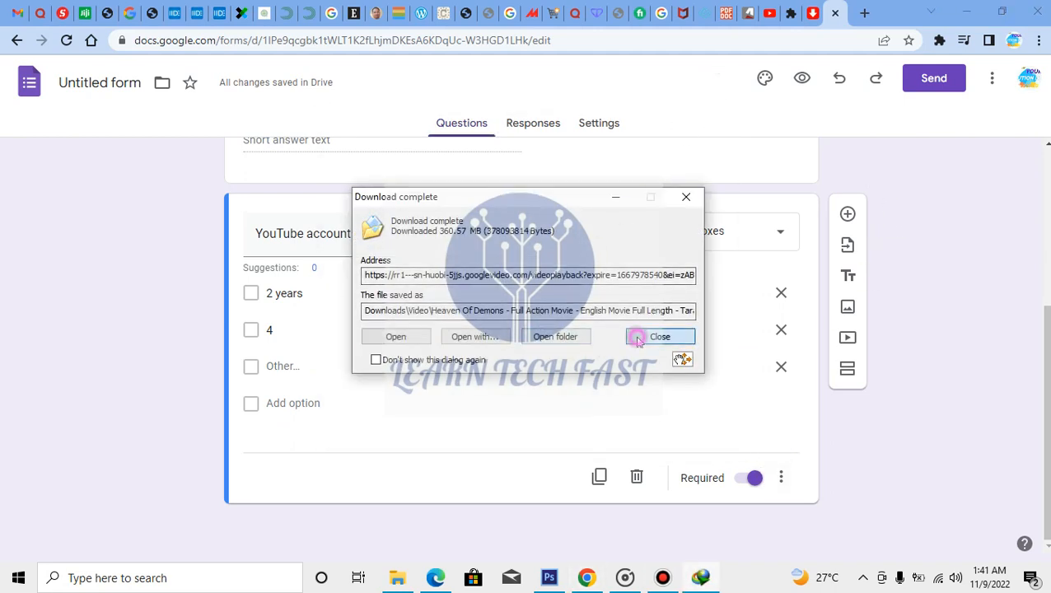
Copy the form's shortened share link from the Send dialog, then close the dialog
click(660, 336)
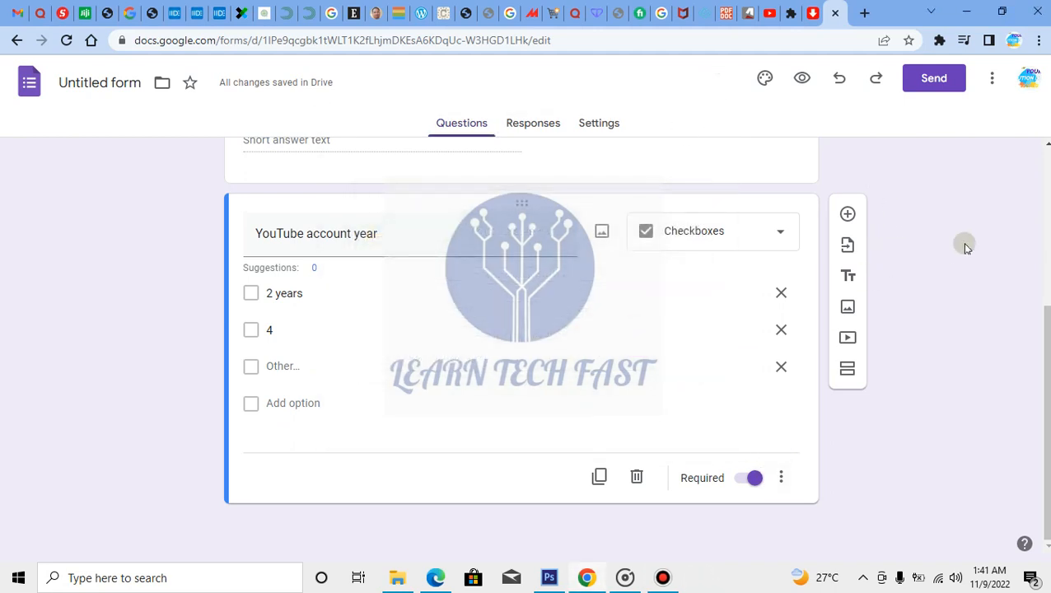
click(936, 79)
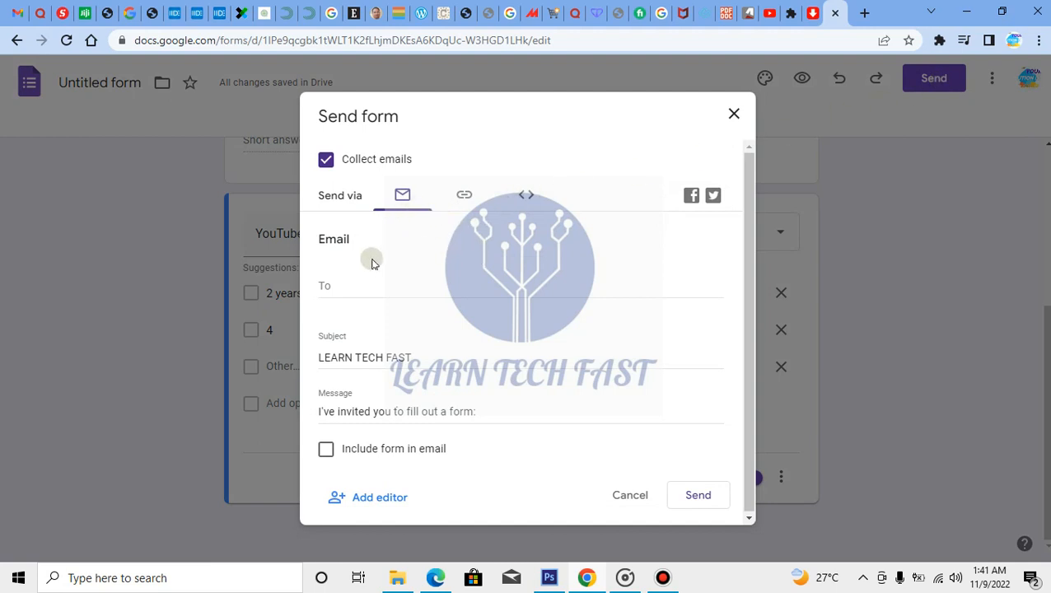
click(370, 284)
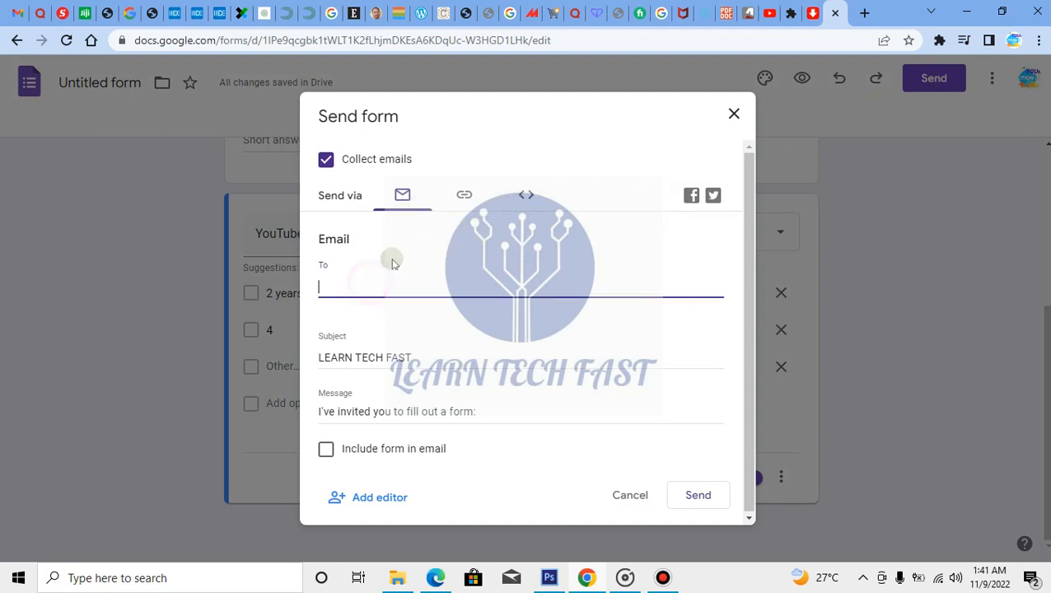
click(459, 204)
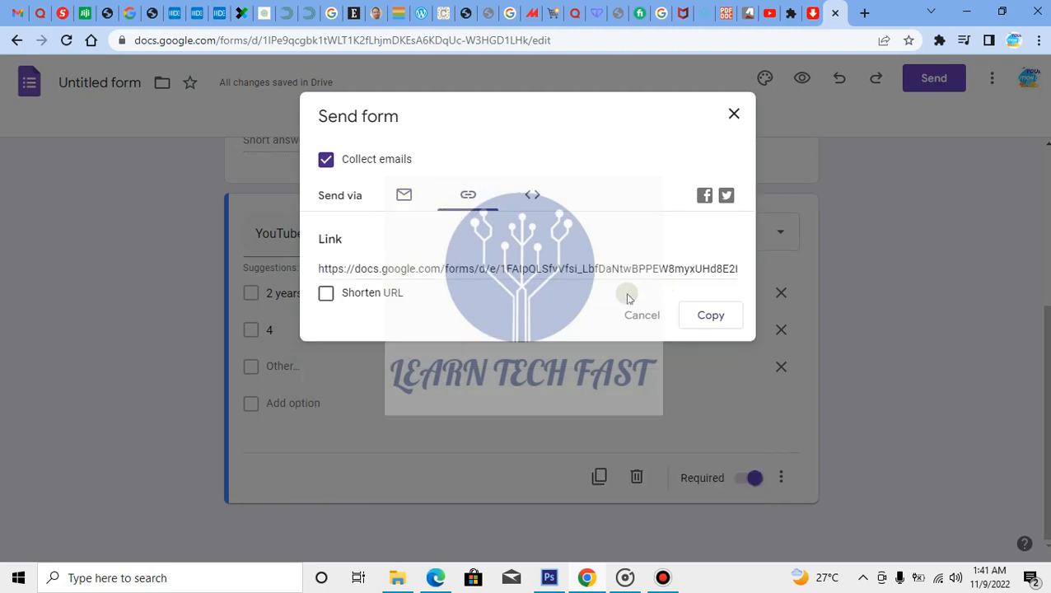
click(714, 316)
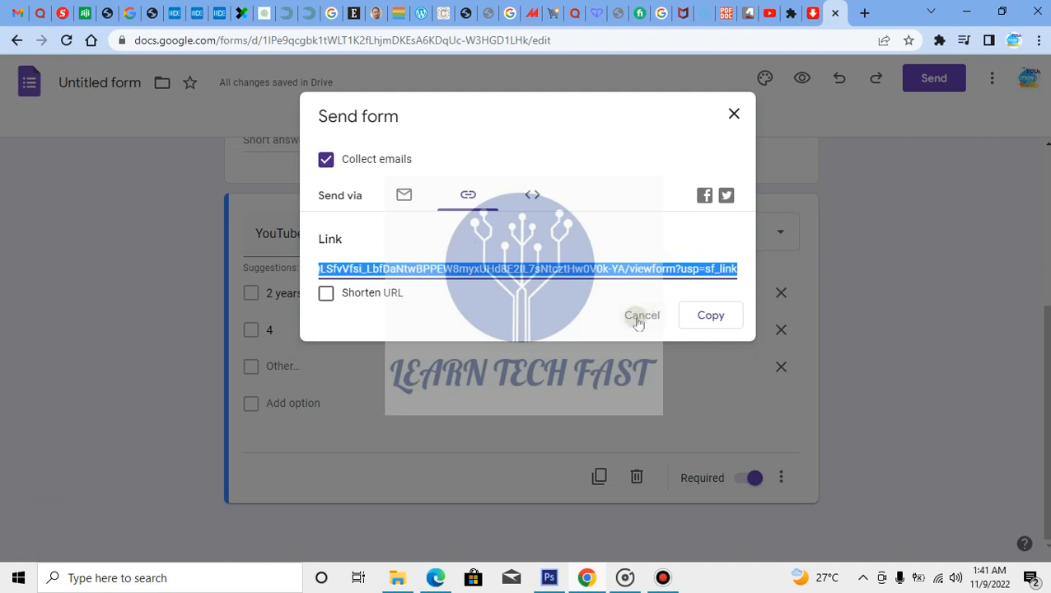
click(328, 294)
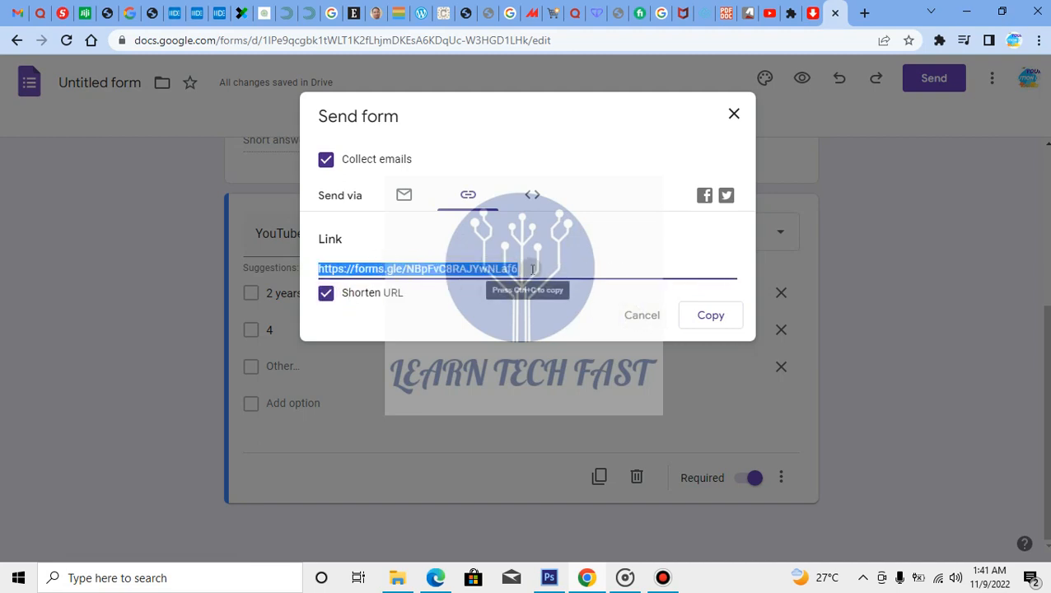
click(708, 316)
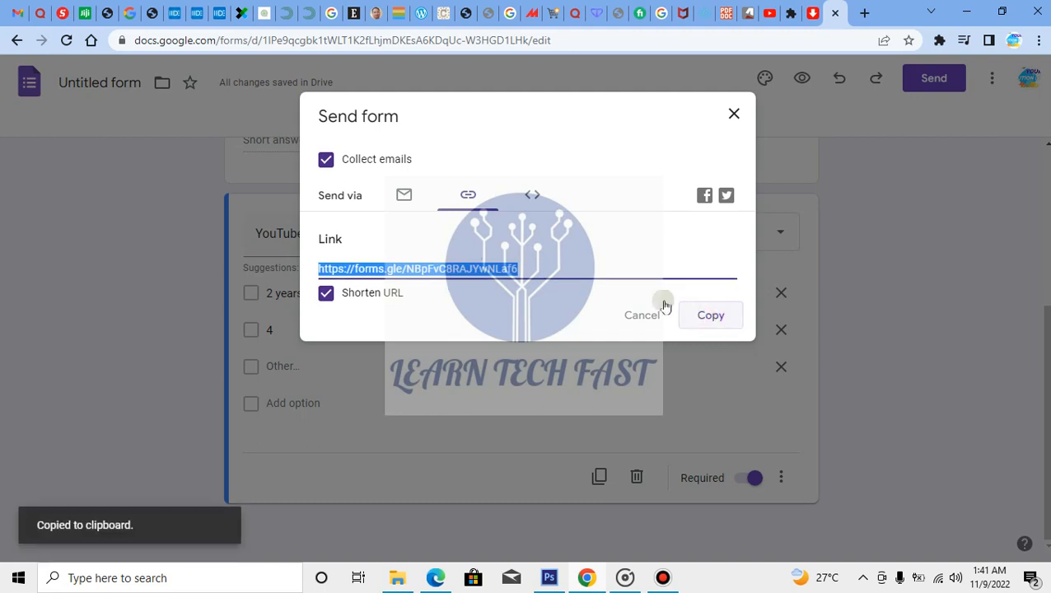
click(735, 112)
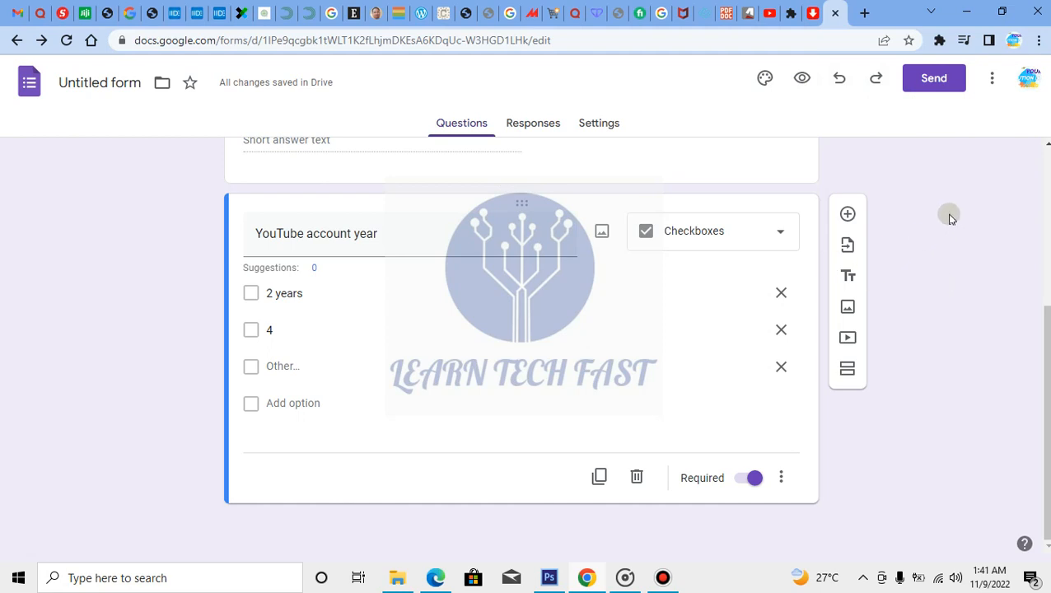
Load the copied forms.gle short link in a new browser tab
click(864, 13)
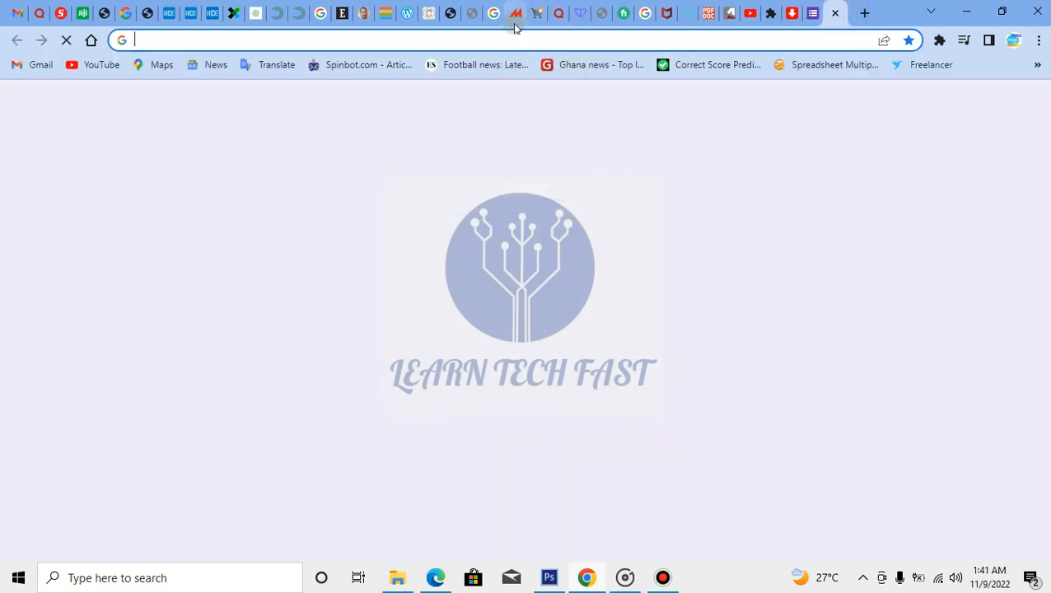
key(ctrl+v)
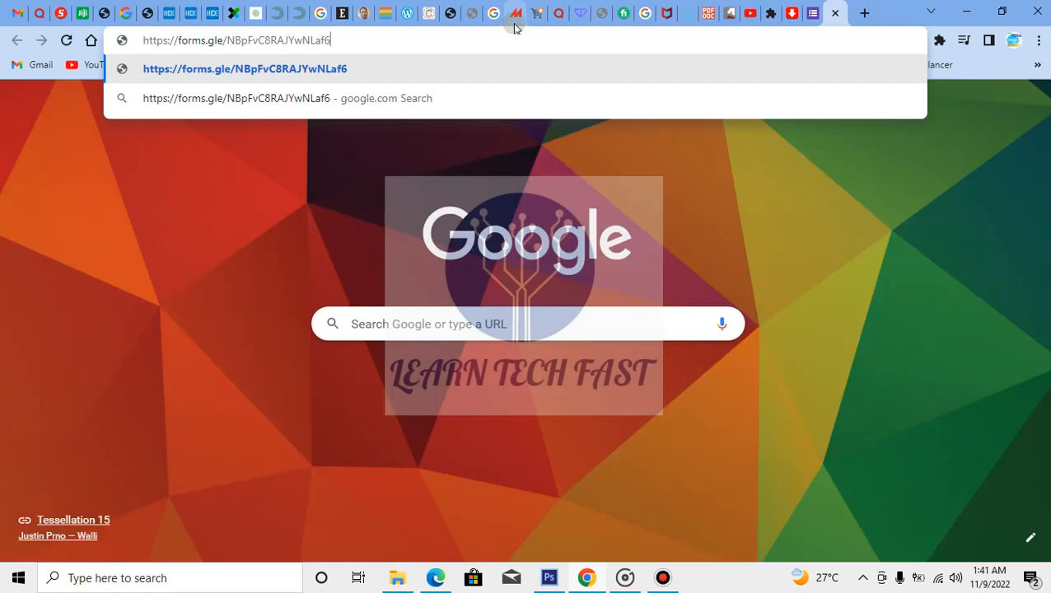
key(Return)
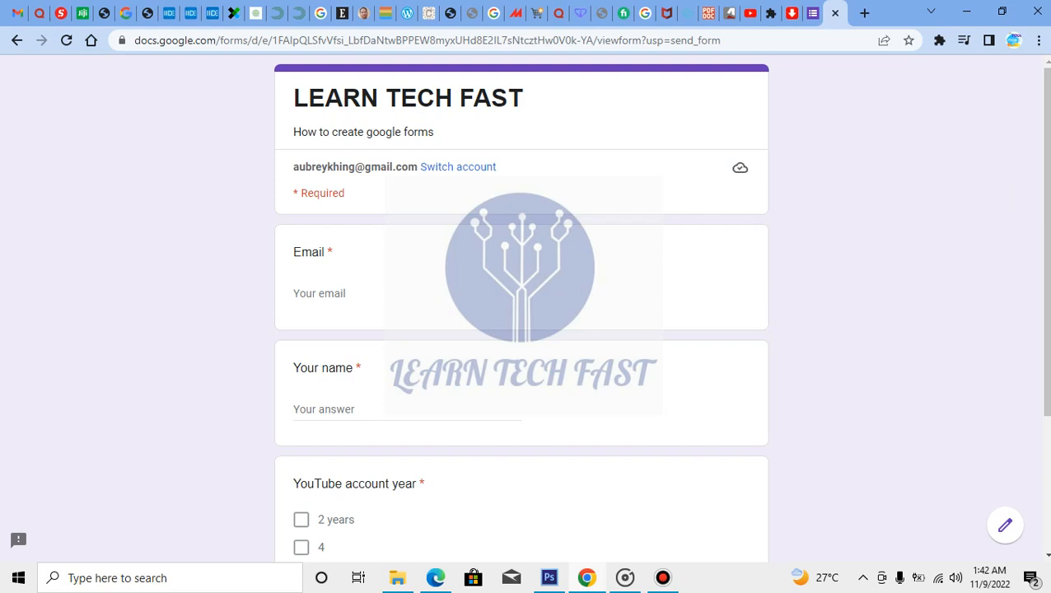
Answer 'Learn Tech Fast' for Your name, tick 2 years, and submit
scroll(1044, 284, down, 2)
scroll(1045, 285, down, 1)
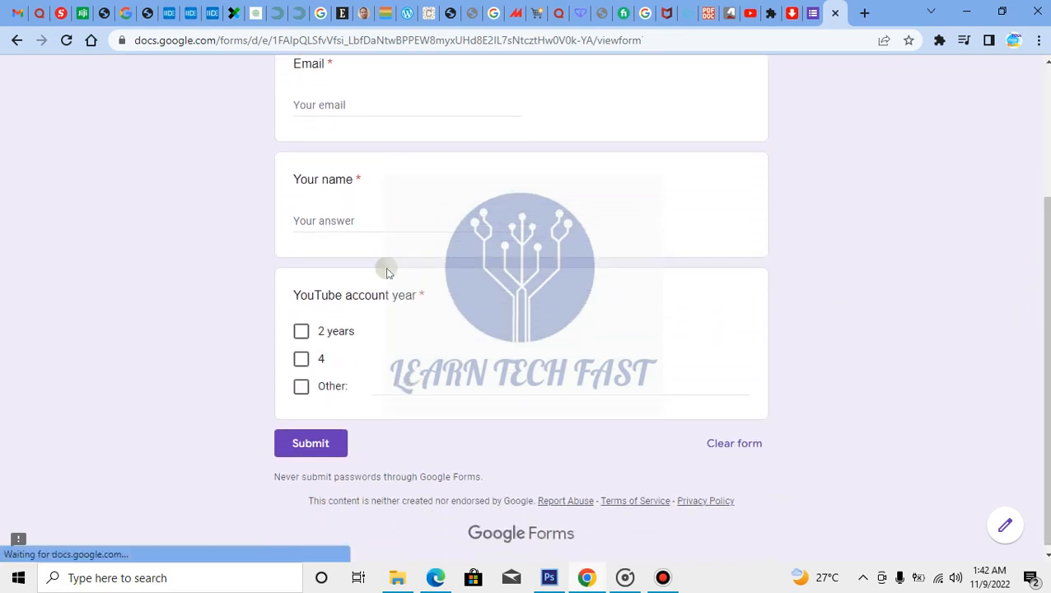
click(391, 222)
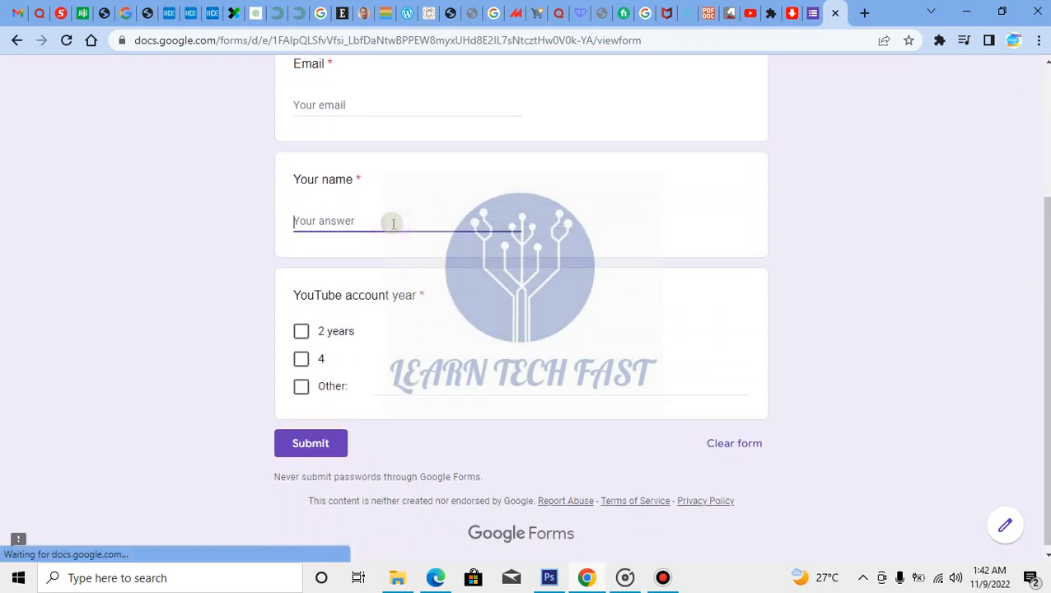
text(Learn Tech Fast)
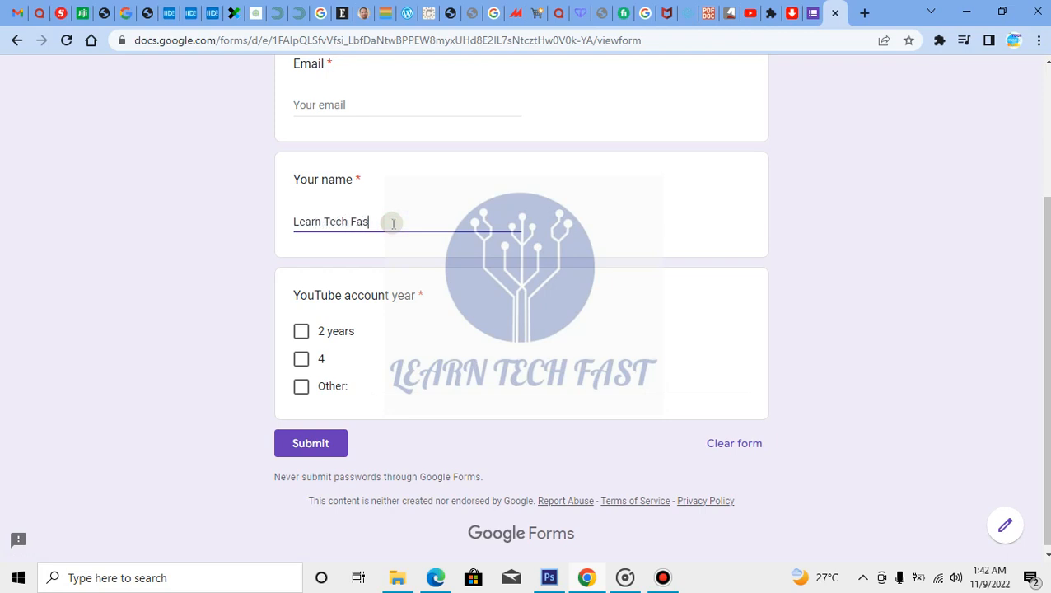
click(301, 331)
click(298, 443)
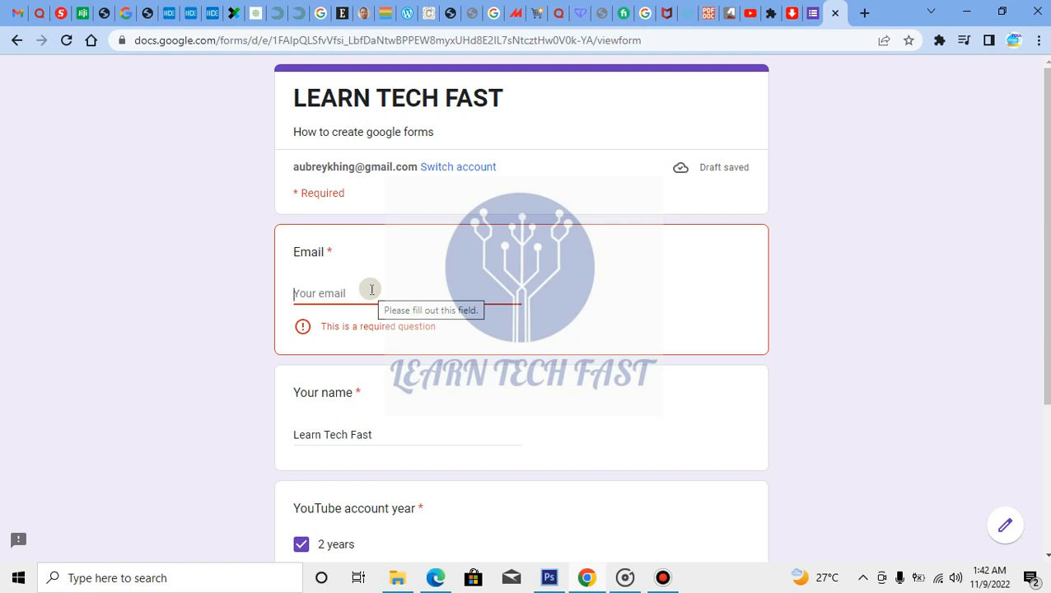
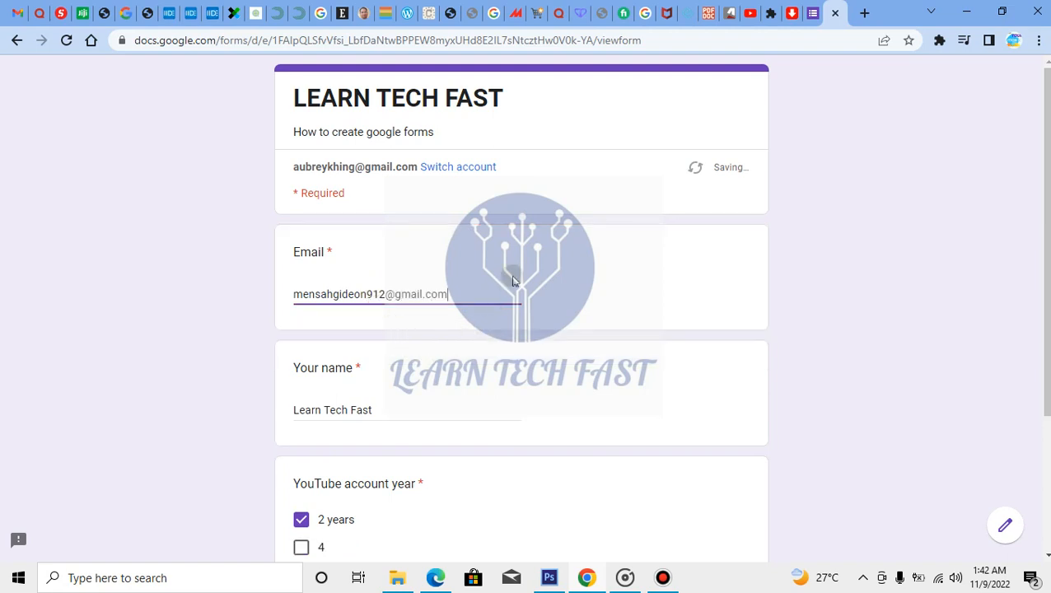
Fill in the required respondent email and submit the response again
scroll(643, 251, down, 2)
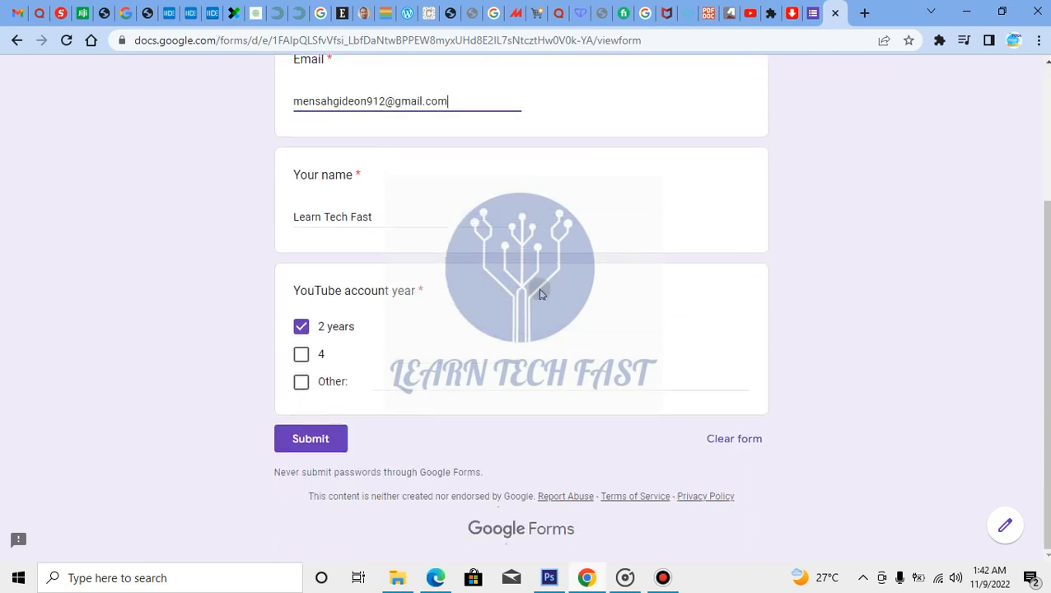
click(297, 446)
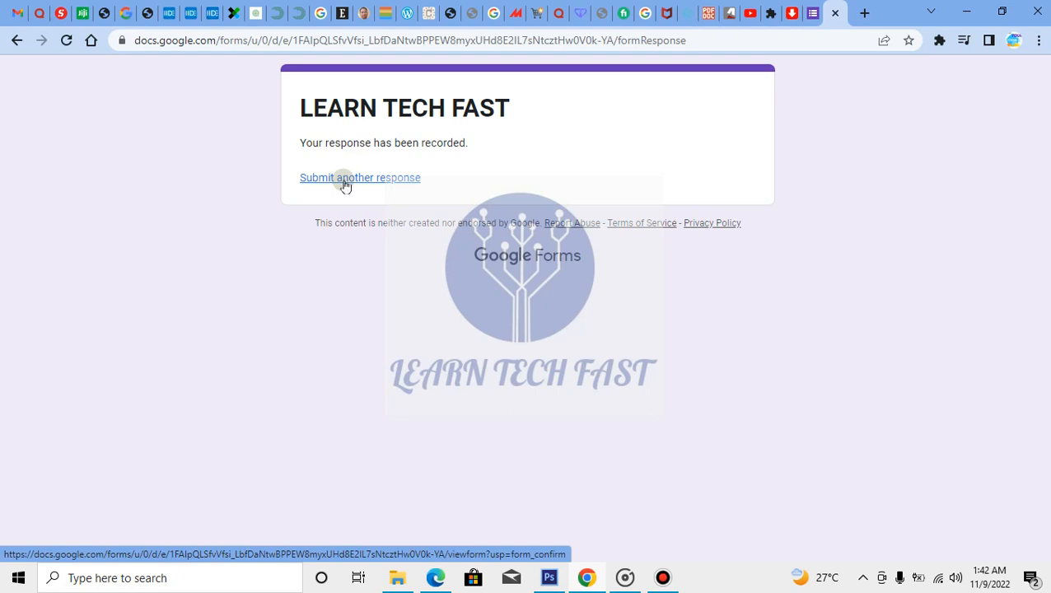
Review the single response in the editor: name Learn Tech Fast, 2 years ticked
click(807, 26)
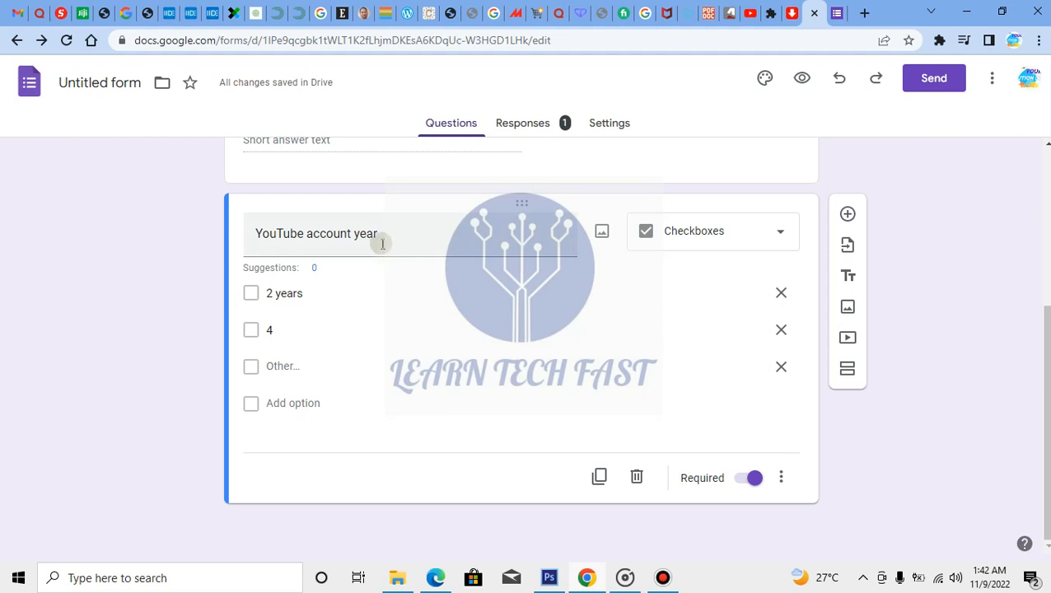
click(544, 124)
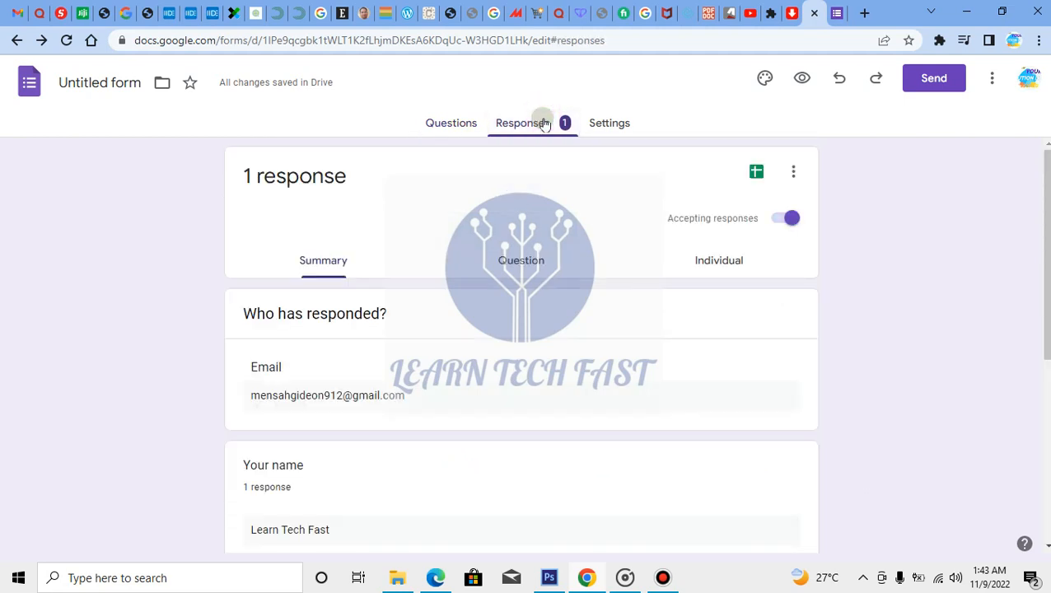
scroll(491, 350, down, 2)
scroll(433, 194, up, 2)
scroll(511, 335, down, 2)
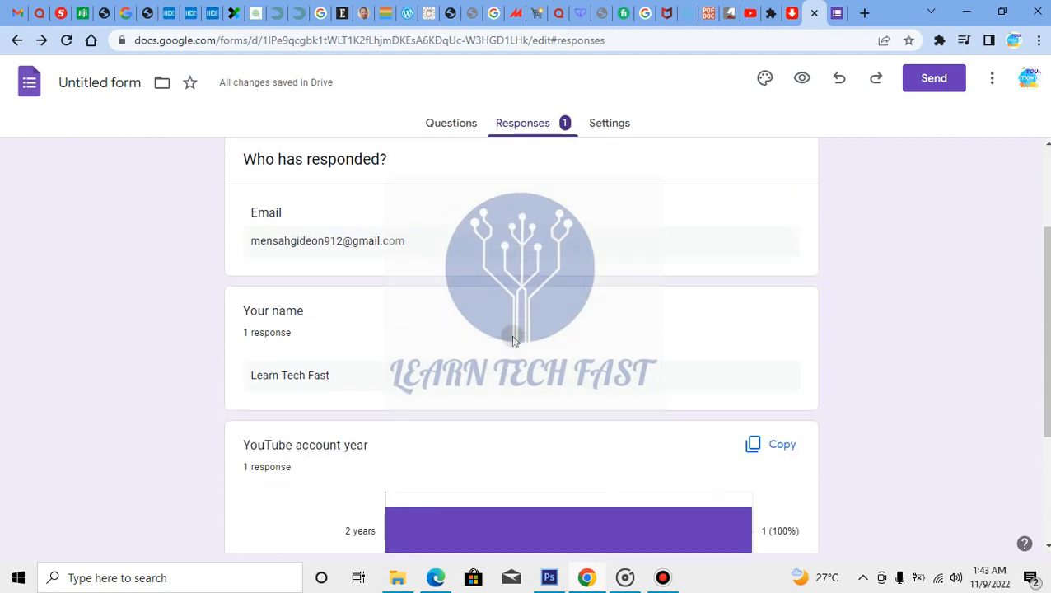
double_click(406, 247)
drag(321, 257, 279, 252)
scroll(391, 315, down, 2)
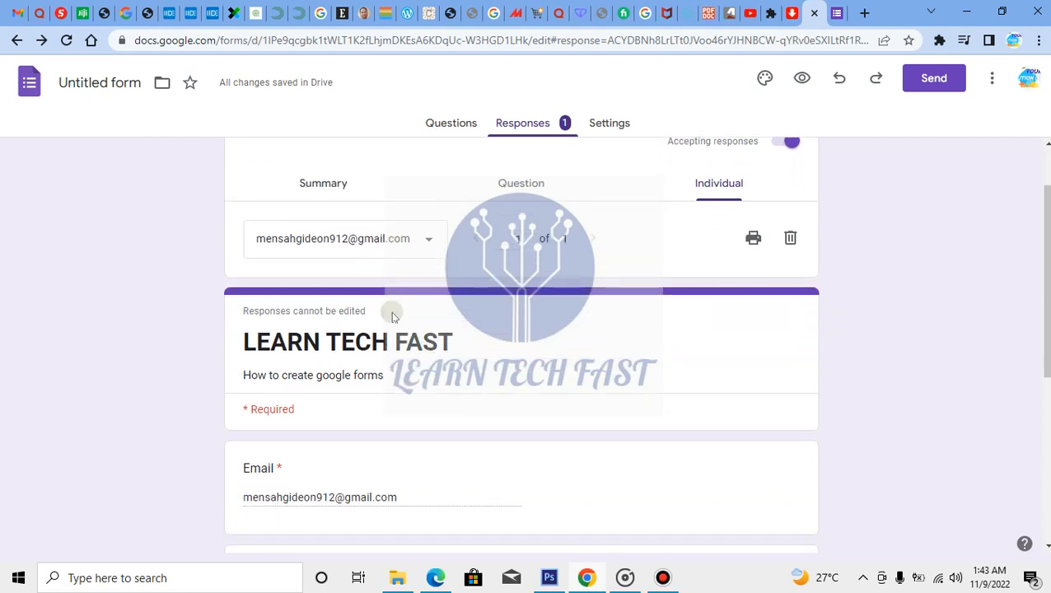
scroll(389, 314, down, 3)
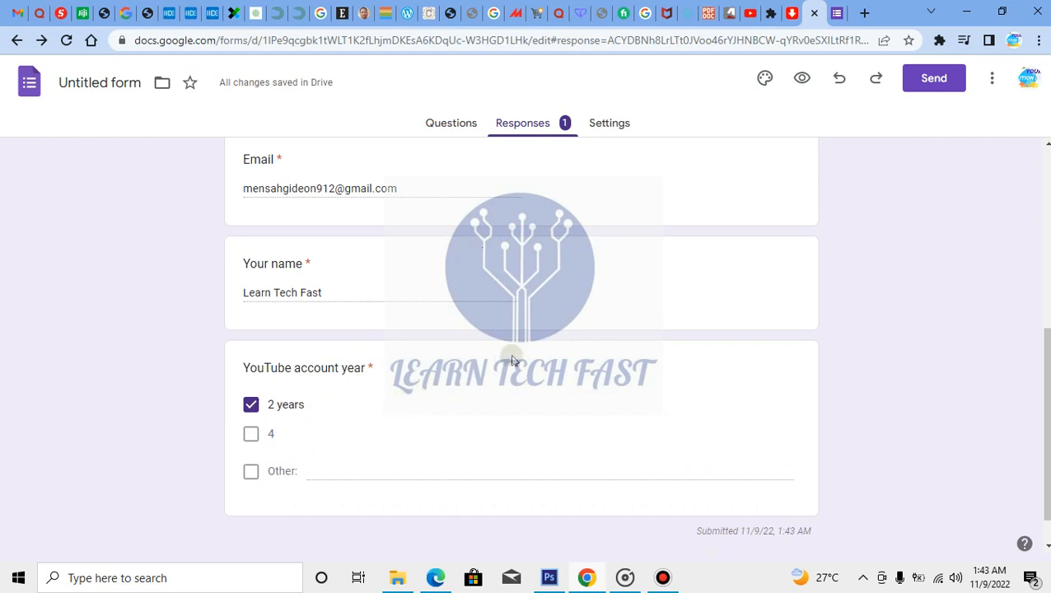
scroll(509, 359, down, 1)
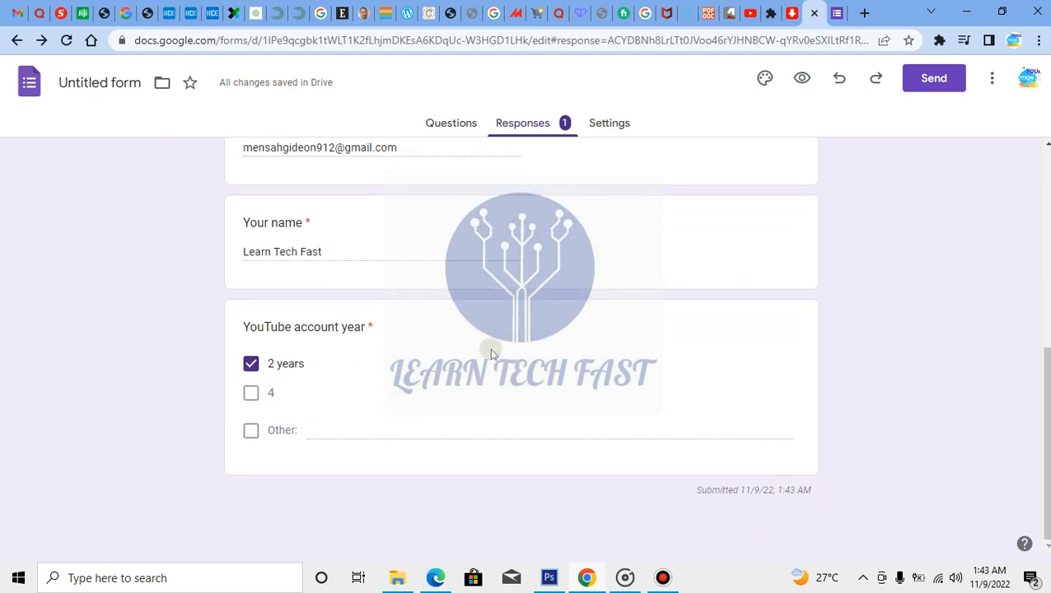